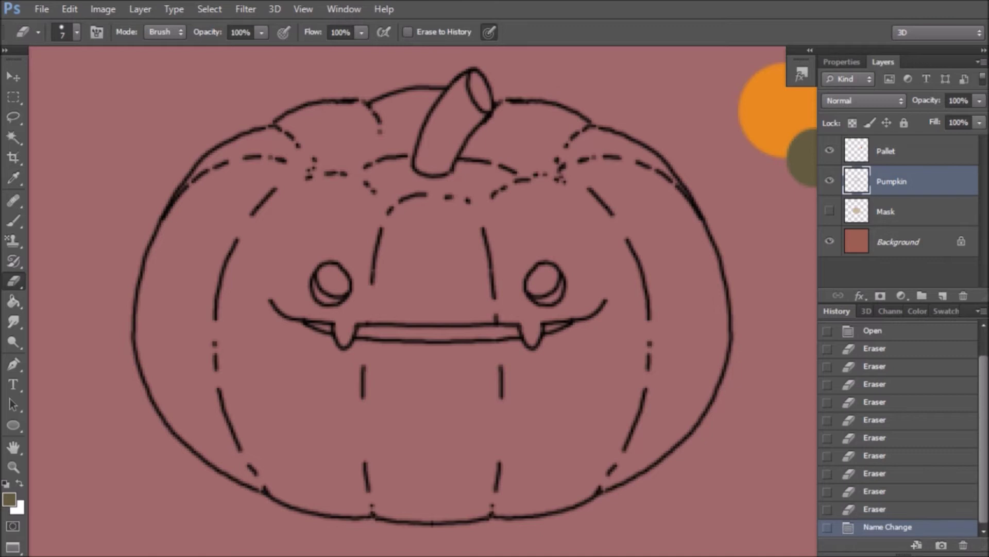
Step: Inspect the Background and Pumpkin layers, switching the Pumpkin line art off and back on
{"action": "scroll", "coordinate": [679, 404], "scroll_direction": "down", "scroll_amount": 1}
{"action": "left_click", "coordinate": [887, 241]}
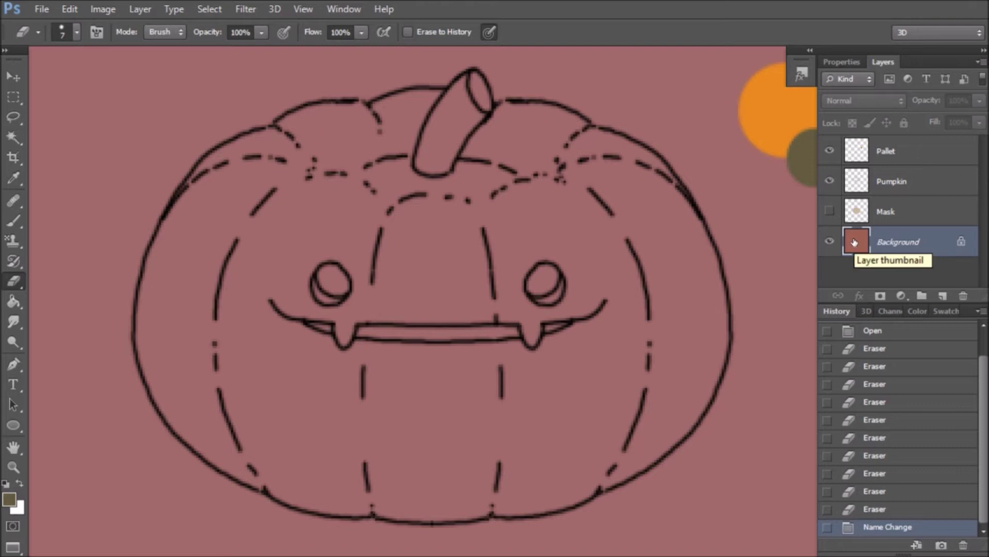
{"action": "left_click", "coordinate": [905, 184]}
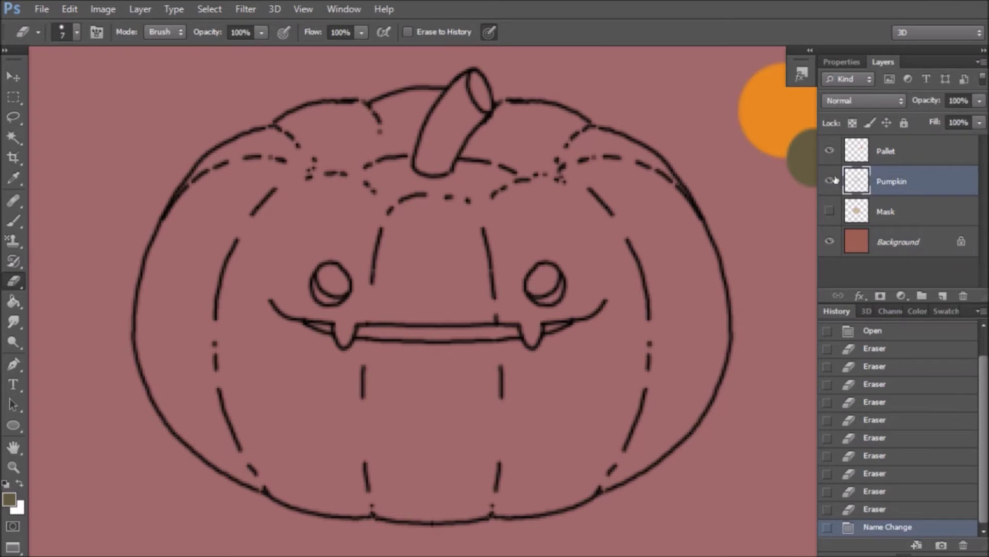
{"action": "left_click", "coordinate": [830, 181]}
{"action": "left_click", "coordinate": [830, 181]}
{"action": "left_click", "coordinate": [829, 181]}
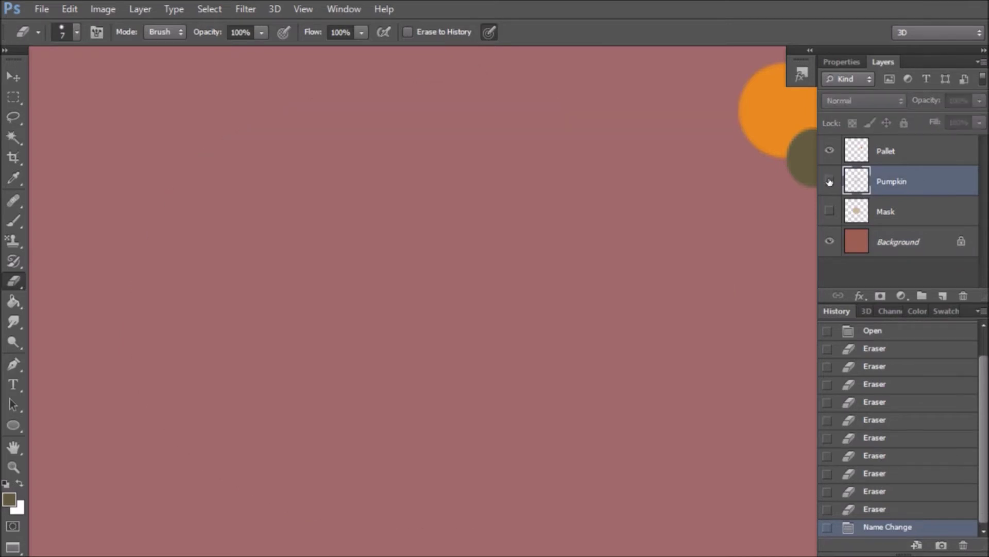
{"action": "left_click", "coordinate": [829, 180]}
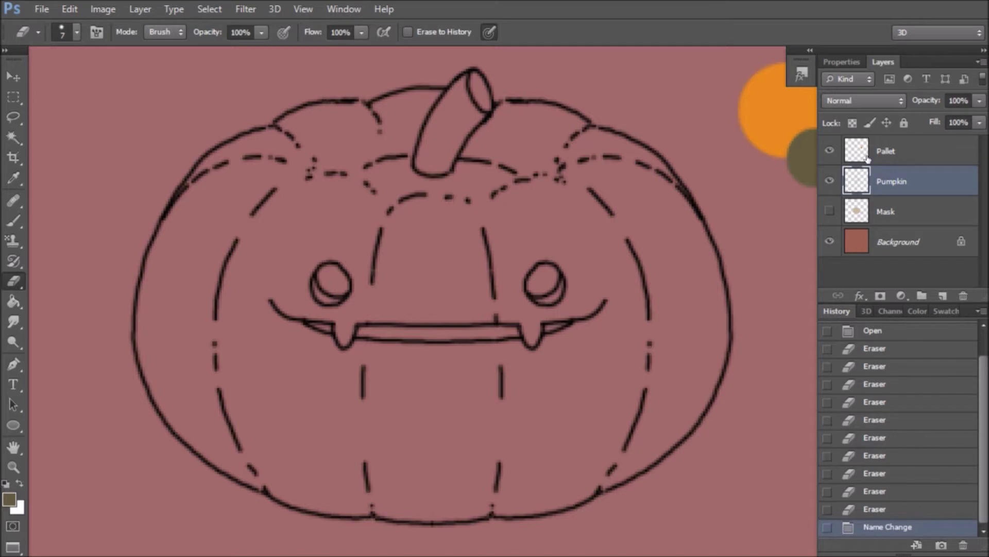
Step: Inspect the Pallet layer's orange and olive colour circles beside the pumpkin
{"action": "left_click", "coordinate": [895, 154]}
{"action": "left_click_drag", "start_coordinate": [681, 233], "coordinate": [500, 332]}
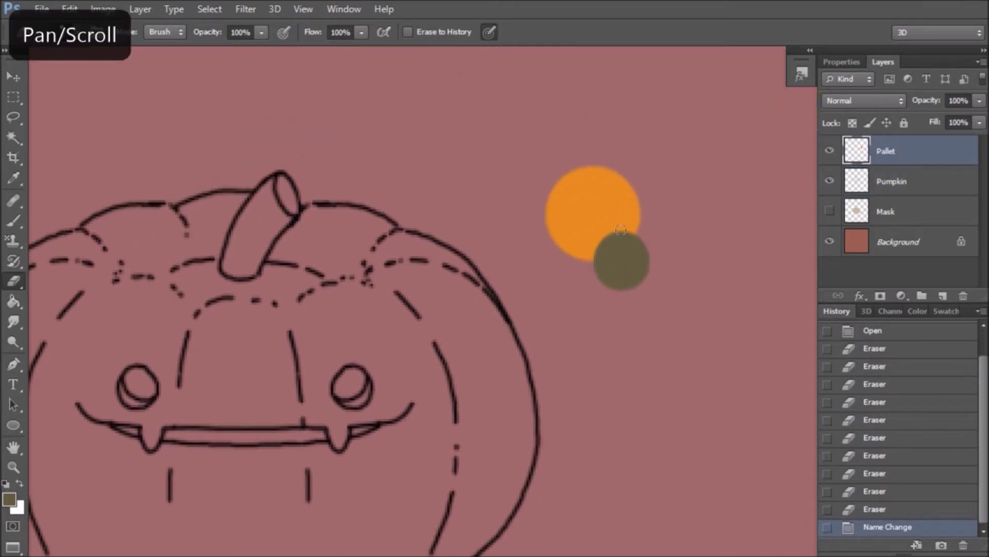
{"action": "left_click_drag", "start_coordinate": [513, 376], "coordinate": [662, 280]}
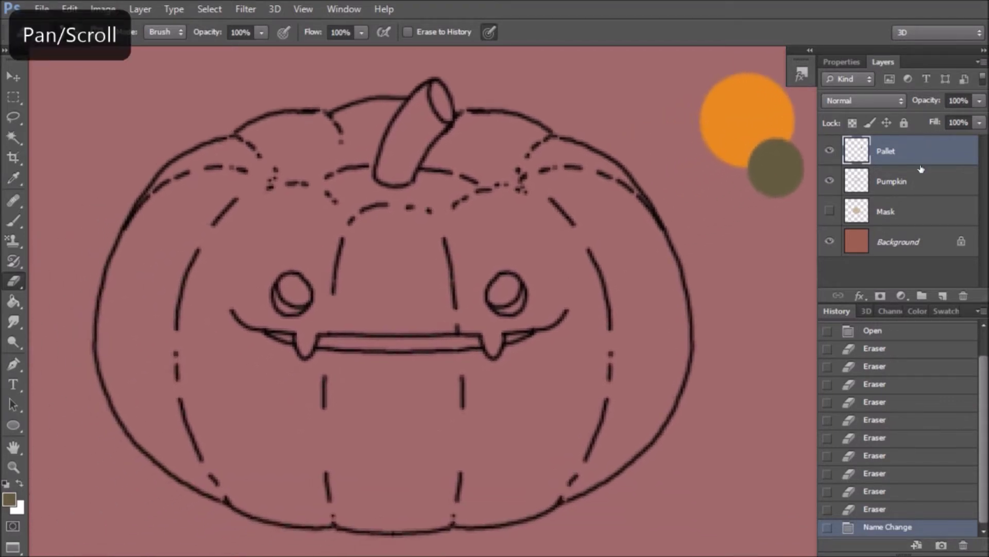
{"action": "left_click_drag", "start_coordinate": [566, 309], "coordinate": [617, 304]}
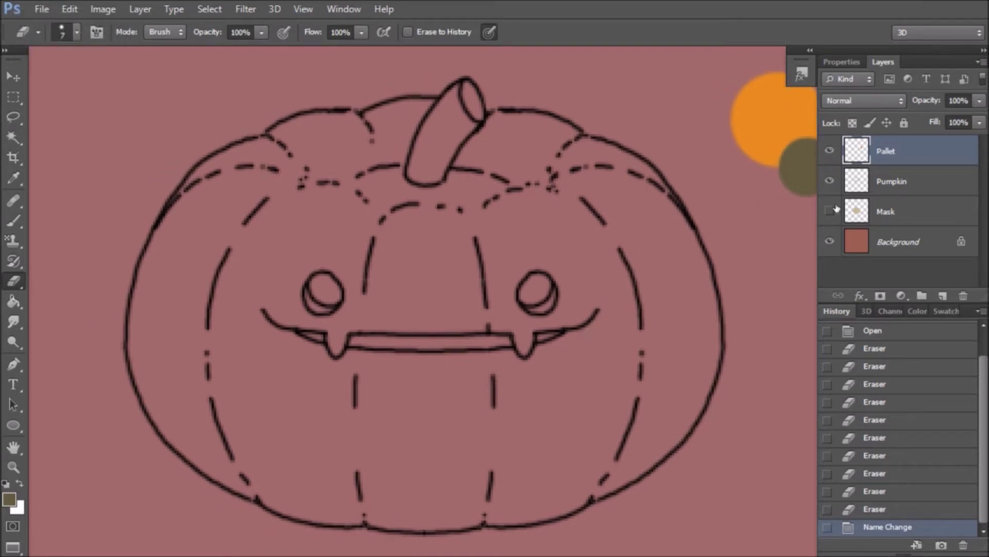
Step: Select the Mask layer and make its grey pumpkin silhouette visible beneath the line art
{"action": "left_click", "coordinate": [897, 213]}
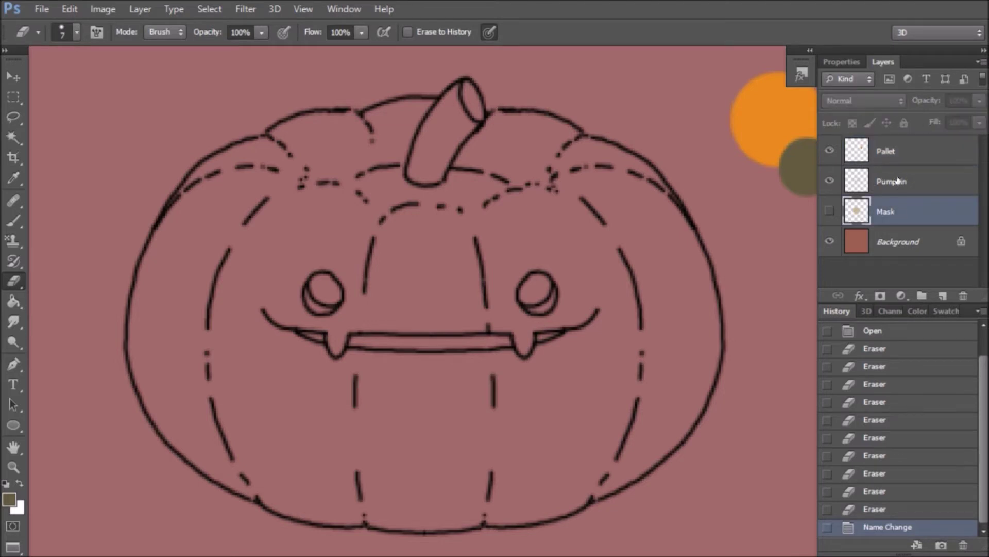
{"action": "left_click", "coordinate": [829, 180]}
{"action": "left_click", "coordinate": [830, 180]}
{"action": "left_click", "coordinate": [830, 211]}
{"action": "left_click", "coordinate": [829, 211]}
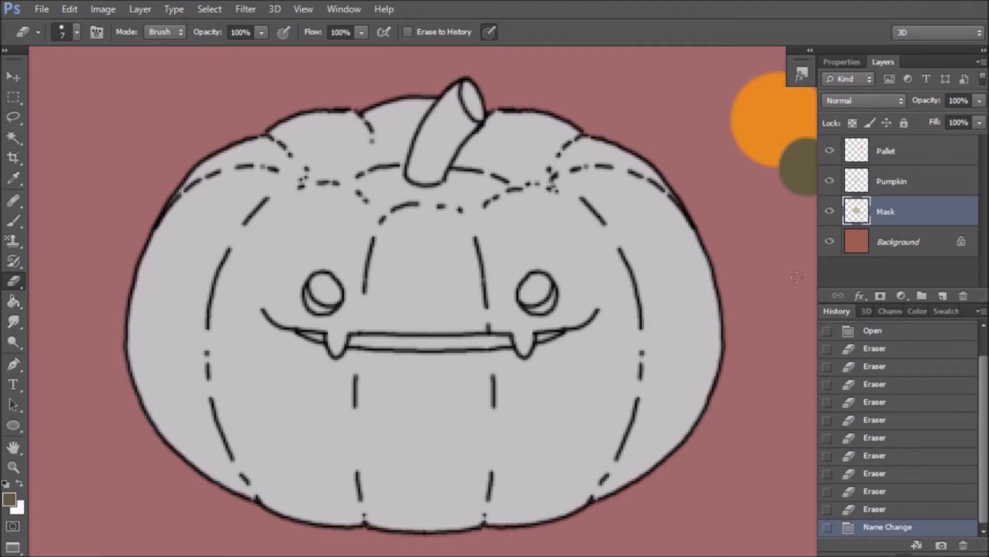
Step: Try brushing the sampled mask grey inside the outline on a new layer with Mask hidden, discard that layer and show Mask again
{"action": "key", "text": "b"}
{"action": "left_click", "coordinate": [195, 374], "text": "alt"}
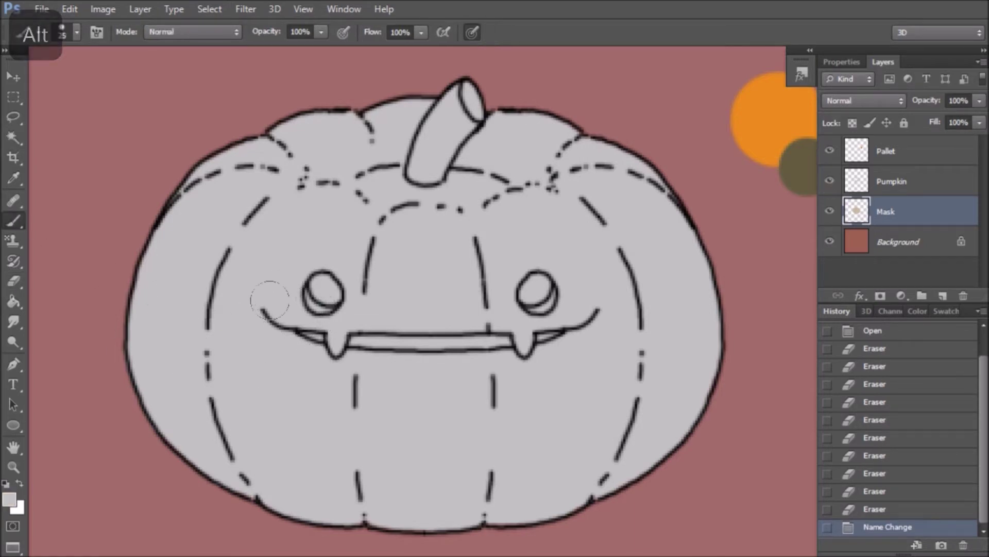
{"action": "left_click", "coordinate": [830, 210]}
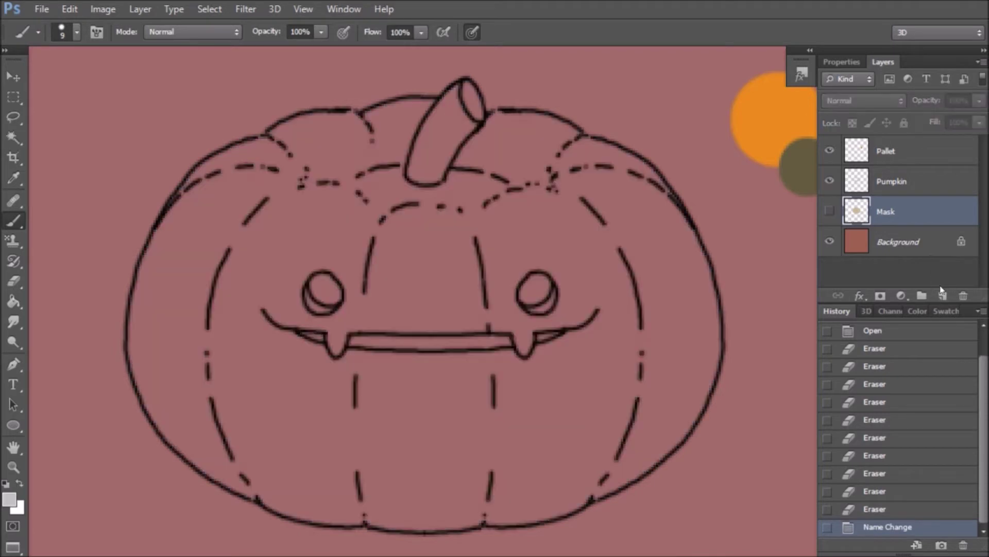
{"action": "left_click", "coordinate": [942, 295]}
{"action": "mouse_move", "coordinate": [210, 289]}
{"action": "left_mouse_down"}
{"action": "mouse_move", "coordinate": [211, 260]}
{"action": "mouse_move", "coordinate": [192, 285]}
{"action": "mouse_move", "coordinate": [191, 215]}
{"action": "mouse_move", "coordinate": [157, 247]}
{"action": "mouse_move", "coordinate": [163, 233]}
{"action": "mouse_move", "coordinate": [216, 164]}
{"action": "mouse_move", "coordinate": [288, 148]}
{"action": "left_mouse_up"}
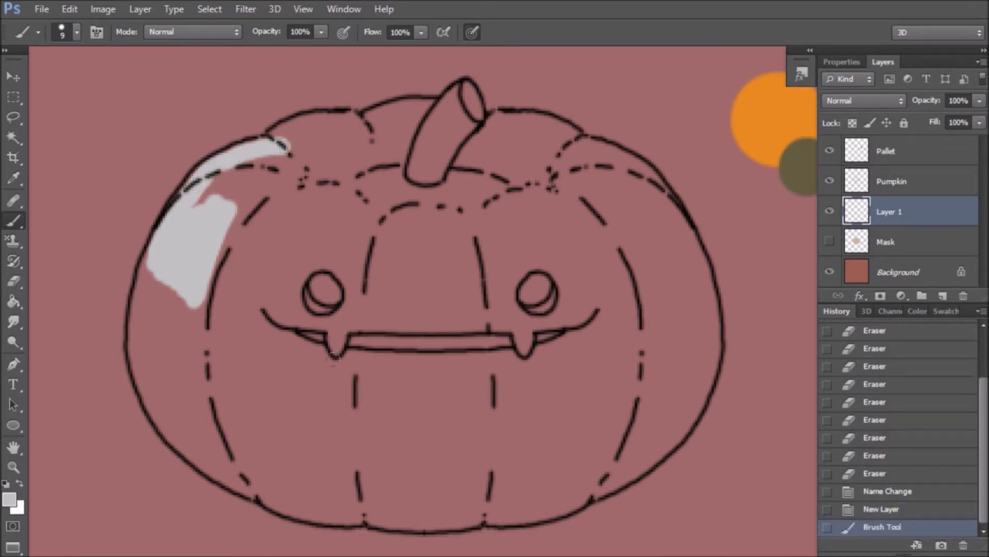
{"action": "key", "text": "Delete"}
{"action": "left_click", "coordinate": [830, 212]}
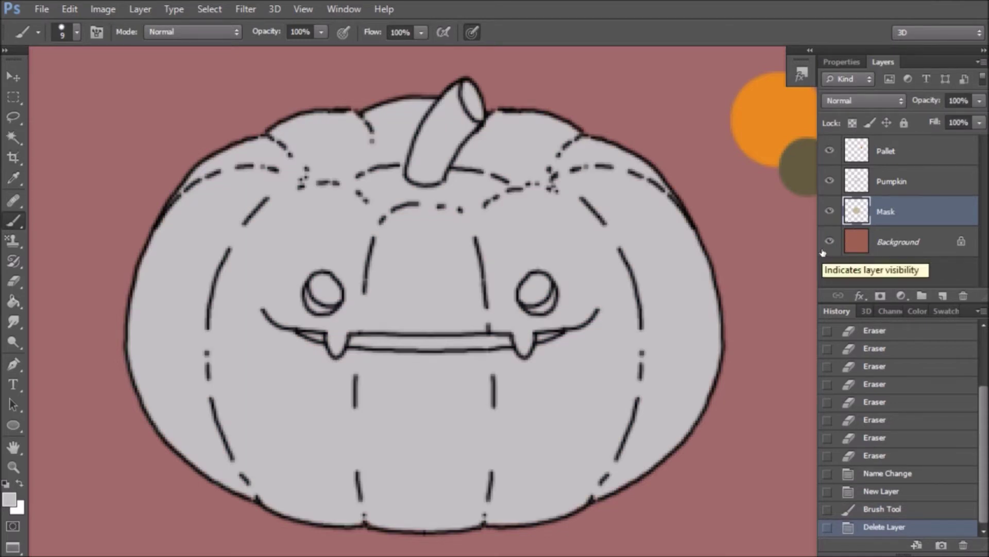
Step: Create a new layer directly above Mask, name it Base Colour and keep it selected for painting
{"action": "left_click", "coordinate": [942, 296]}
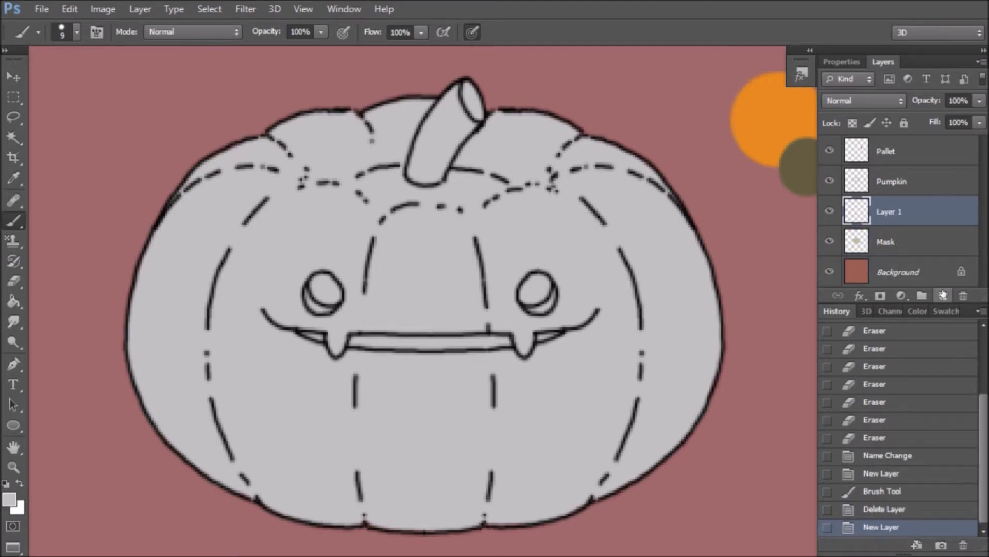
{"action": "double_click", "coordinate": [897, 213]}
{"action": "type", "text": "Base Colour"}
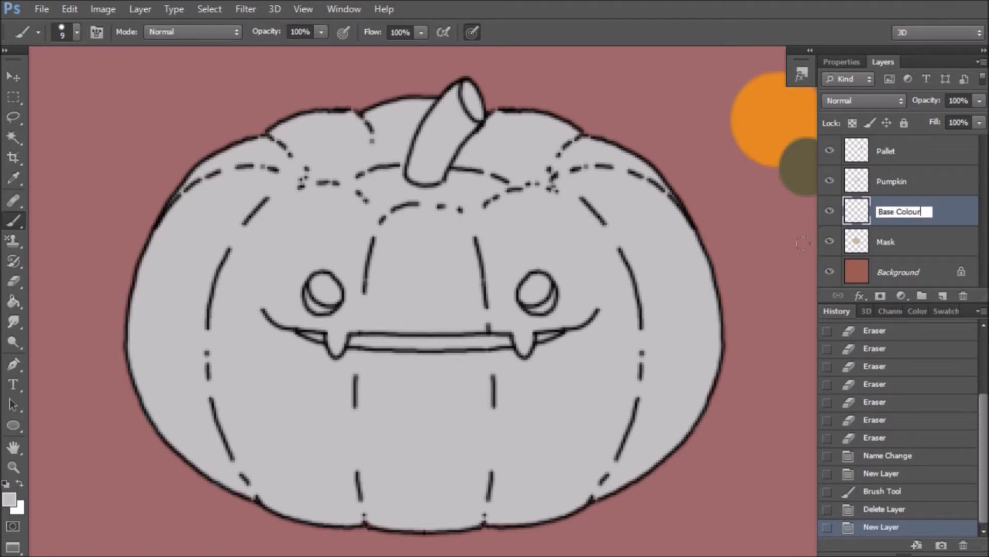
{"action": "key", "text": "Return"}
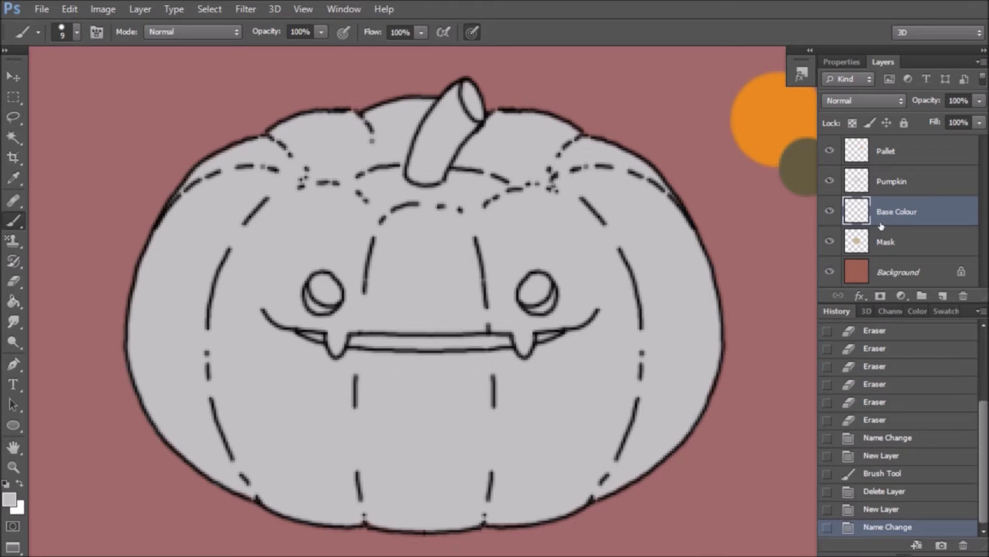
{"action": "left_click", "coordinate": [902, 245]}
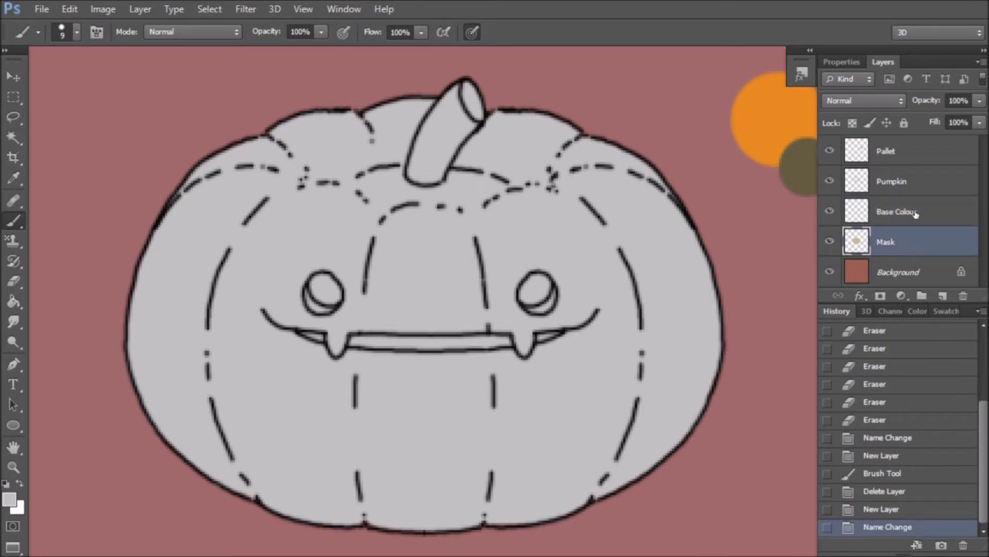
{"action": "left_click", "coordinate": [920, 225]}
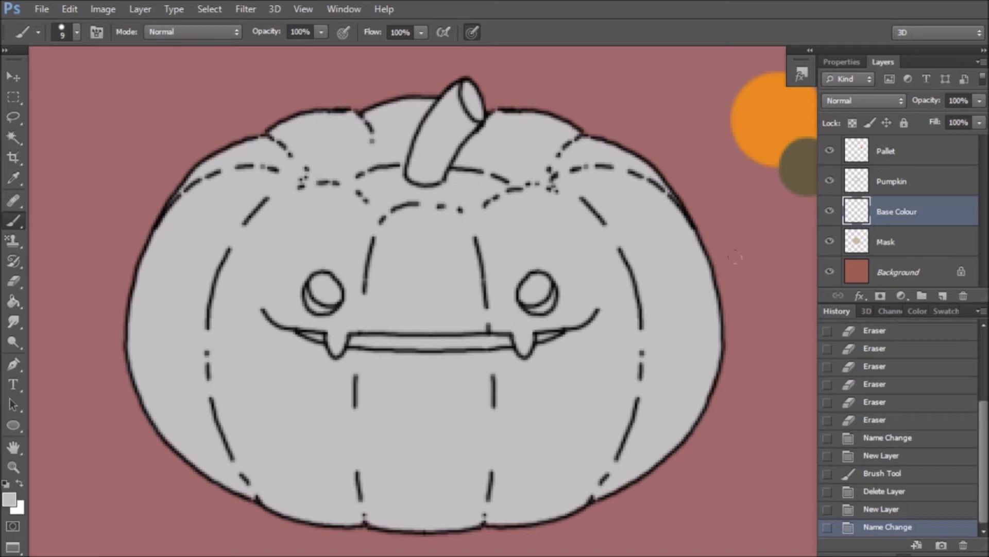
Step: Scribble the sampled palette orange across the pumpkin's right edge and clip the Base Colour layer to the Mask layer
{"action": "left_click", "coordinate": [773, 126], "text": "alt"}
{"action": "mouse_move", "coordinate": [704, 198]}
{"action": "left_mouse_down"}
{"action": "mouse_move", "coordinate": [608, 324]}
{"action": "mouse_move", "coordinate": [674, 327]}
{"action": "mouse_move", "coordinate": [685, 374]}
{"action": "mouse_move", "coordinate": [678, 433]}
{"action": "left_mouse_up"}
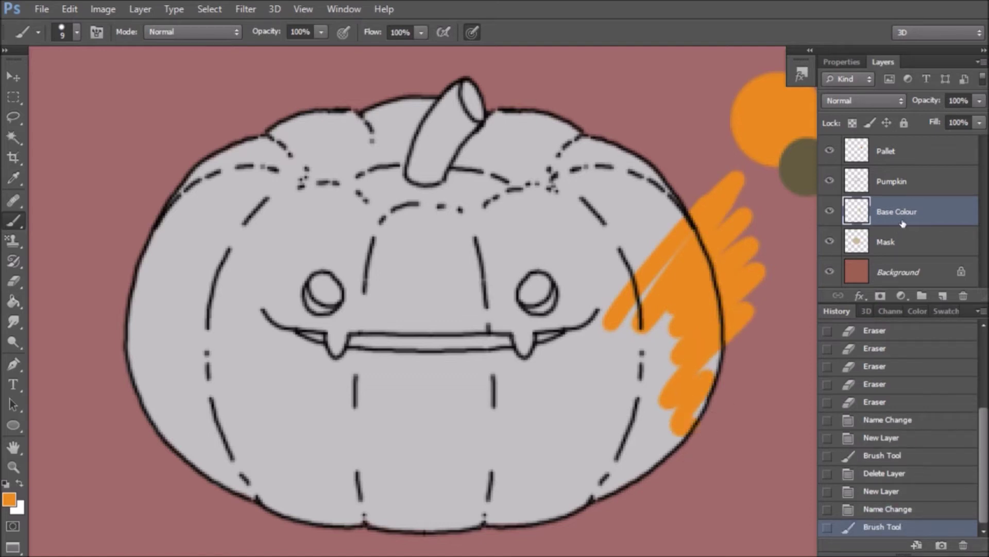
{"action": "left_click_drag", "start_coordinate": [911, 219], "coordinate": [928, 221]}
{"action": "left_click", "coordinate": [928, 223], "text": "alt"}
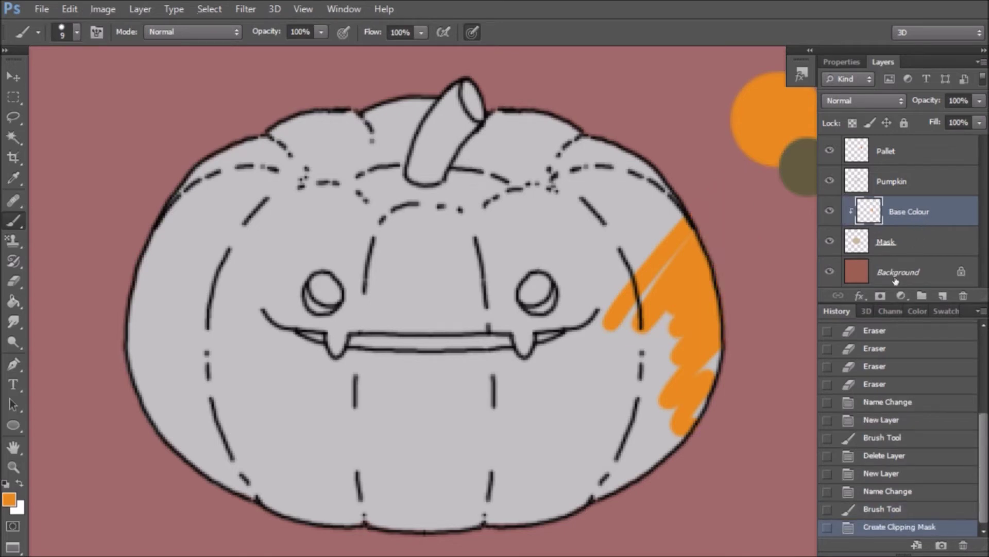
Step: Enlarge the brush to 70 and paint the whole pumpkin orange on the Base Colour layer
{"action": "left_click_drag", "start_coordinate": [743, 380], "coordinate": [692, 377]}
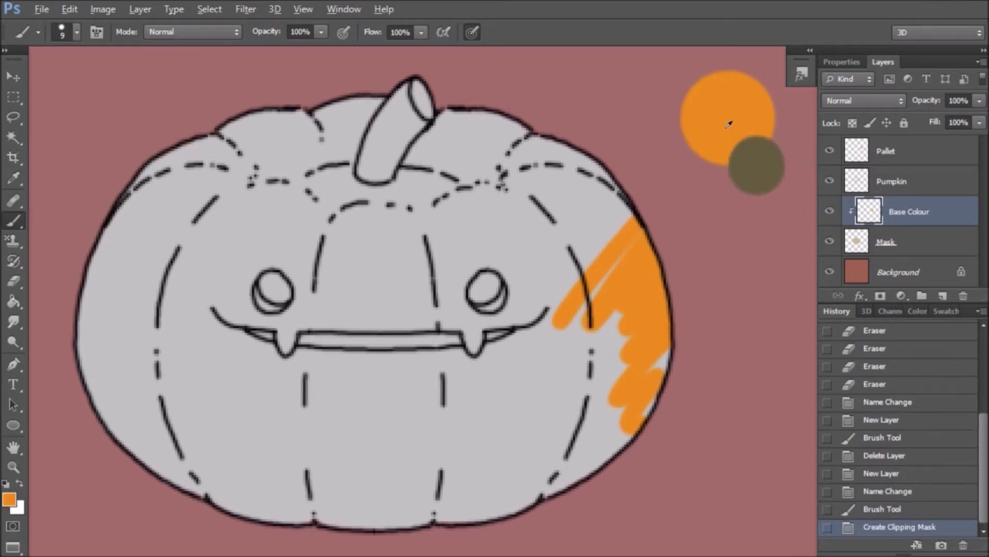
{"action": "key", "text": "bracketright"}
{"action": "key", "text": "bracketright"}
{"action": "key", "text": "bracketright"}
{"action": "key", "text": "bracketright"}
{"action": "key", "text": "bracketright"}
{"action": "key", "text": "bracketright"}
{"action": "mouse_move", "coordinate": [650, 407]}
{"action": "left_mouse_down"}
{"action": "mouse_move", "coordinate": [630, 301]}
{"action": "mouse_move", "coordinate": [520, 289]}
{"action": "mouse_move", "coordinate": [443, 242]}
{"action": "mouse_move", "coordinate": [180, 170]}
{"action": "mouse_move", "coordinate": [126, 402]}
{"action": "mouse_move", "coordinate": [235, 438]}
{"action": "mouse_move", "coordinate": [418, 398]}
{"action": "mouse_move", "coordinate": [510, 448]}
{"action": "mouse_move", "coordinate": [583, 464]}
{"action": "left_mouse_up"}
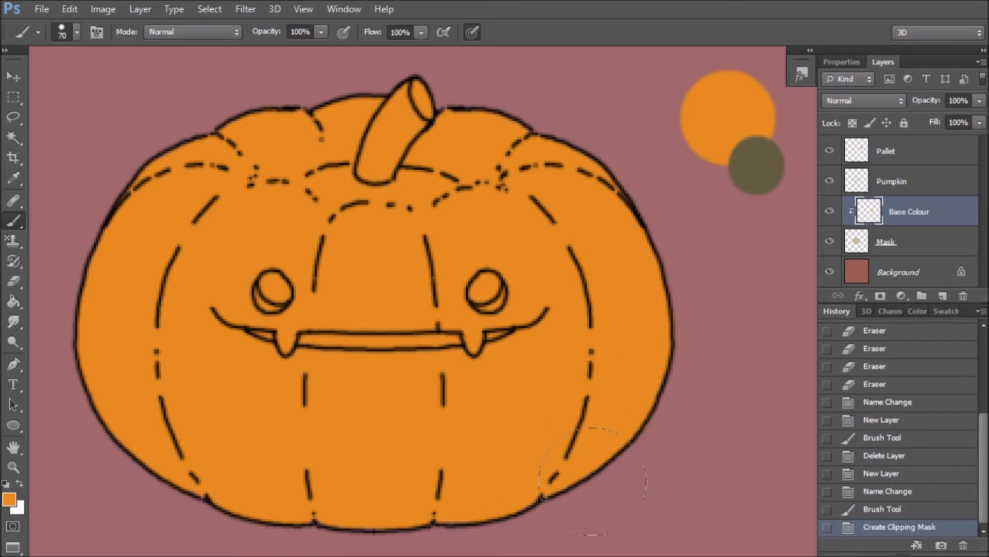
Step: Sample the palette's olive colour, reduce the brush to size 9 and paint the pumpkin's stem
{"action": "mouse_move", "coordinate": [609, 331]}
{"action": "left_mouse_down"}
{"action": "mouse_move", "coordinate": [643, 331]}
{"action": "mouse_move", "coordinate": [636, 339]}
{"action": "left_mouse_up"}
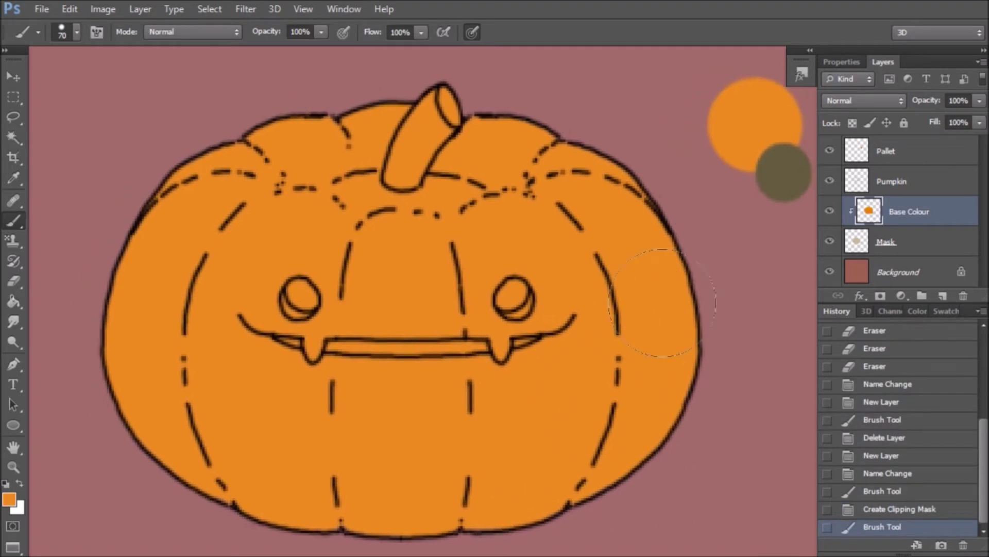
{"action": "left_click", "coordinate": [783, 169], "text": "alt"}
{"action": "key", "text": "bracketleft"}
{"action": "key", "text": "bracketleft"}
{"action": "key", "text": "bracketleft"}
{"action": "key", "text": "bracketleft"}
{"action": "mouse_move", "coordinate": [414, 144]}
{"action": "left_mouse_down"}
{"action": "mouse_move", "coordinate": [440, 89]}
{"action": "mouse_move", "coordinate": [405, 135]}
{"action": "mouse_move", "coordinate": [404, 165]}
{"action": "mouse_move", "coordinate": [438, 124]}
{"action": "mouse_move", "coordinate": [447, 129]}
{"action": "mouse_move", "coordinate": [453, 106]}
{"action": "mouse_move", "coordinate": [452, 127]}
{"action": "mouse_move", "coordinate": [415, 178]}
{"action": "mouse_move", "coordinate": [393, 181]}
{"action": "mouse_move", "coordinate": [407, 171]}
{"action": "left_mouse_up"}
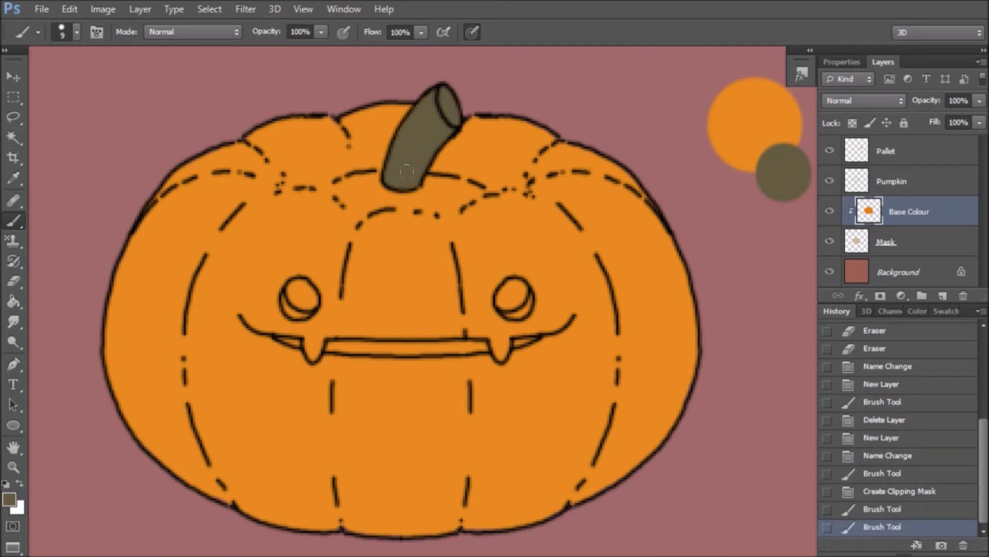
{"action": "left_click", "coordinate": [413, 169]}
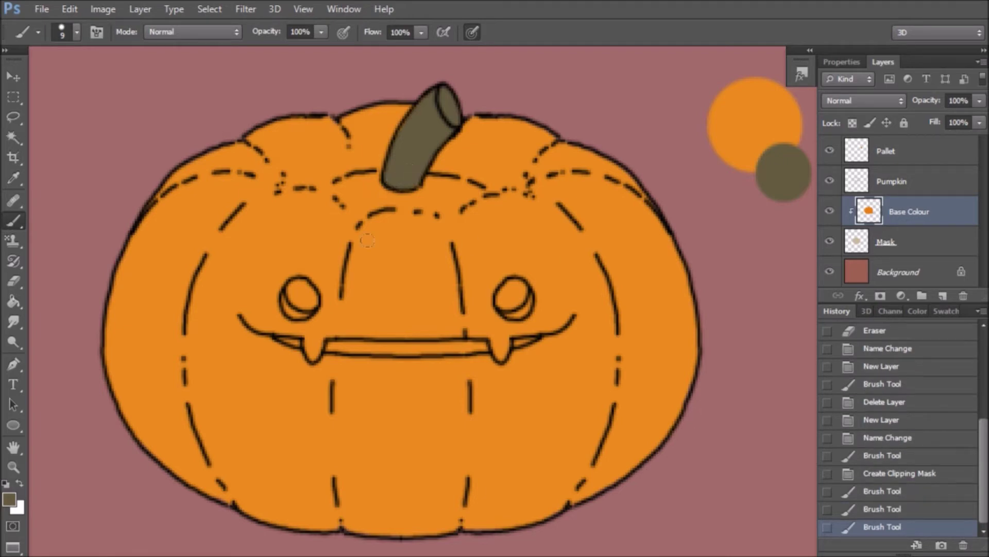
Step: Set the foreground colour to pale yellow f0e38d and fill the inner ovals of both eyes
{"action": "left_click", "coordinate": [9, 498]}
{"action": "left_click", "coordinate": [752, 98]}
{"action": "left_click", "coordinate": [674, 179]}
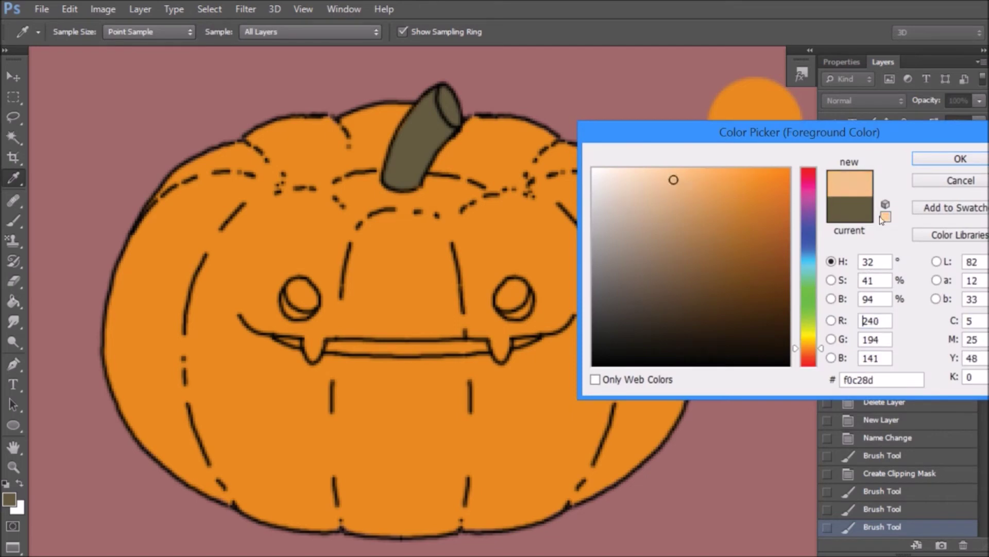
{"action": "left_click", "coordinate": [809, 337]}
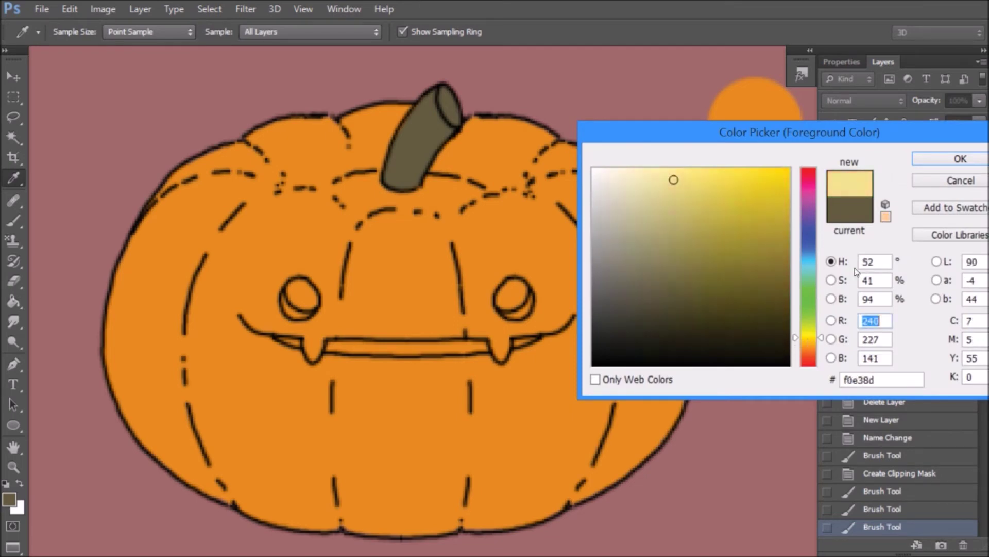
{"action": "left_click", "coordinate": [961, 159]}
{"action": "key", "text": "b"}
{"action": "mouse_move", "coordinate": [515, 291]}
{"action": "left_mouse_down"}
{"action": "mouse_move", "coordinate": [502, 299]}
{"action": "mouse_move", "coordinate": [507, 291]}
{"action": "left_mouse_up"}
{"action": "left_click_drag", "start_coordinate": [294, 291], "coordinate": [309, 301]}
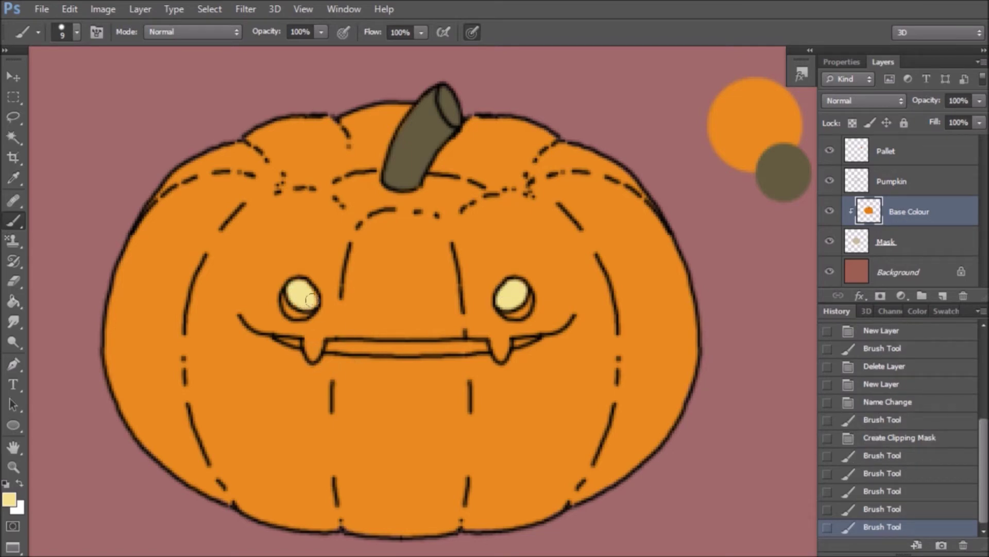
Step: Paint the mouth openings around the fangs pale yellow and clean up the overspill with the pumpkin's orange
{"action": "key", "text": "ctrl+plus"}
{"action": "key", "text": "ctrl+plus"}
{"action": "left_click_drag", "start_coordinate": [519, 331], "coordinate": [669, 321]}
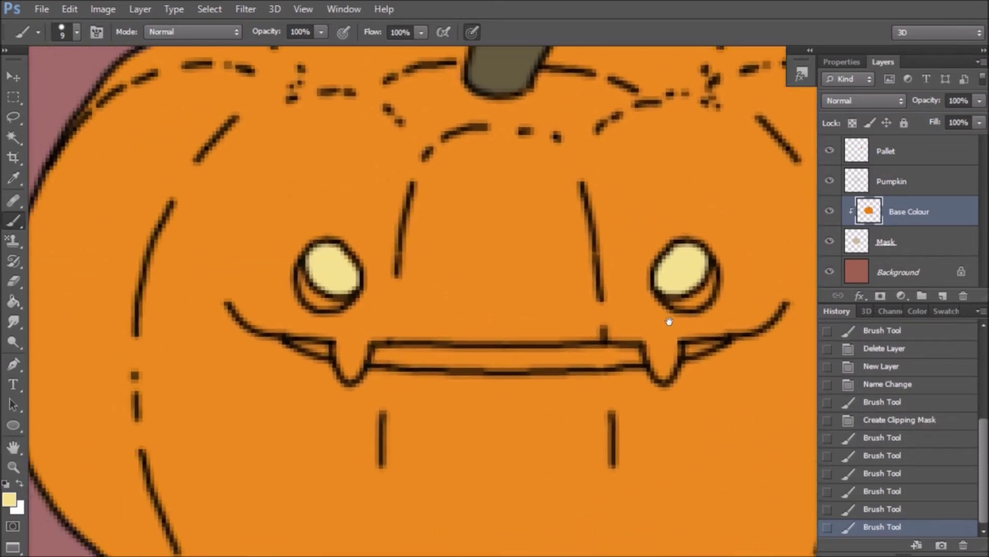
{"action": "left_click", "coordinate": [352, 342]}
{"action": "mouse_move", "coordinate": [307, 344]}
{"action": "left_mouse_down"}
{"action": "mouse_move", "coordinate": [522, 359]}
{"action": "mouse_move", "coordinate": [719, 344]}
{"action": "left_mouse_up"}
{"action": "left_click", "coordinate": [556, 431], "text": "alt"}
{"action": "left_click", "coordinate": [714, 369]}
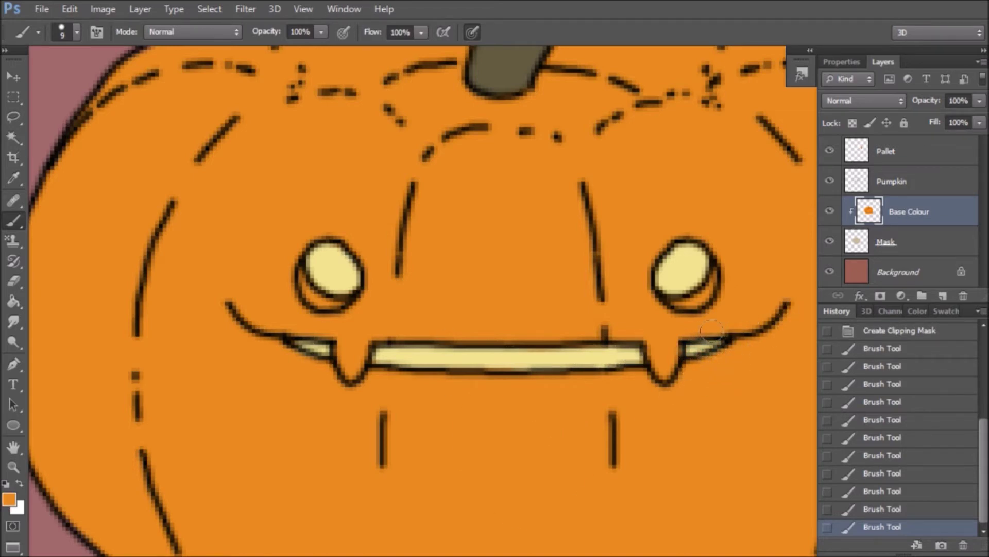
Step: Add a new layer above Base Colour and clip it to the Mask layer
{"action": "scroll", "coordinate": [634, 411], "scroll_direction": "up", "scroll_amount": 2}
{"action": "scroll", "coordinate": [635, 407], "scroll_direction": "down", "scroll_amount": 2}
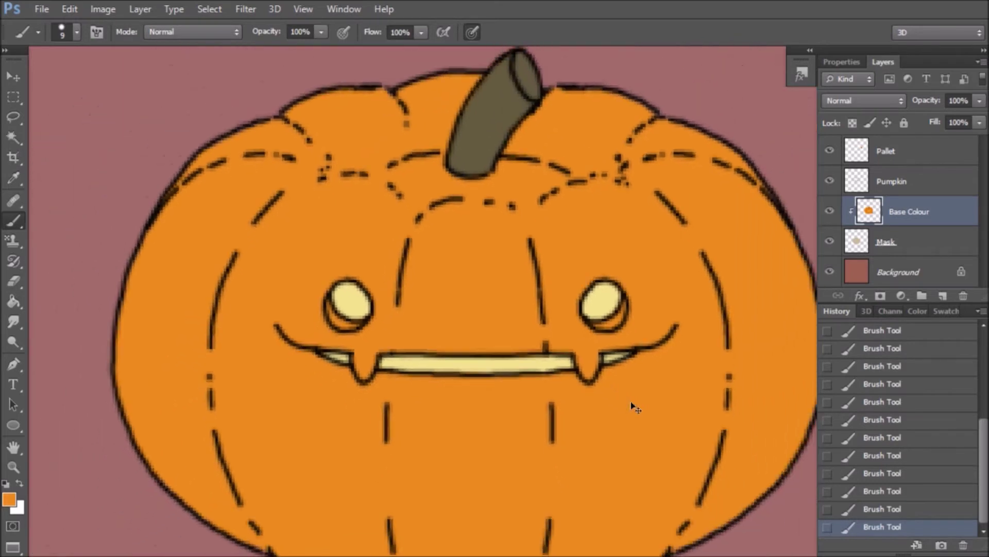
{"action": "scroll", "coordinate": [635, 407], "scroll_direction": "down", "scroll_amount": 2}
{"action": "left_click_drag", "start_coordinate": [631, 400], "coordinate": [530, 375]}
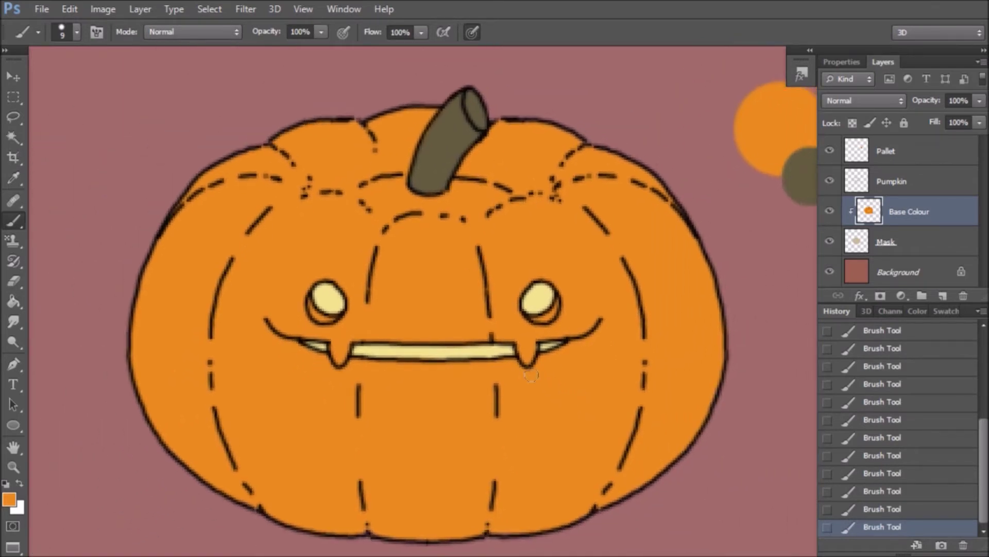
{"action": "left_click", "coordinate": [943, 295]}
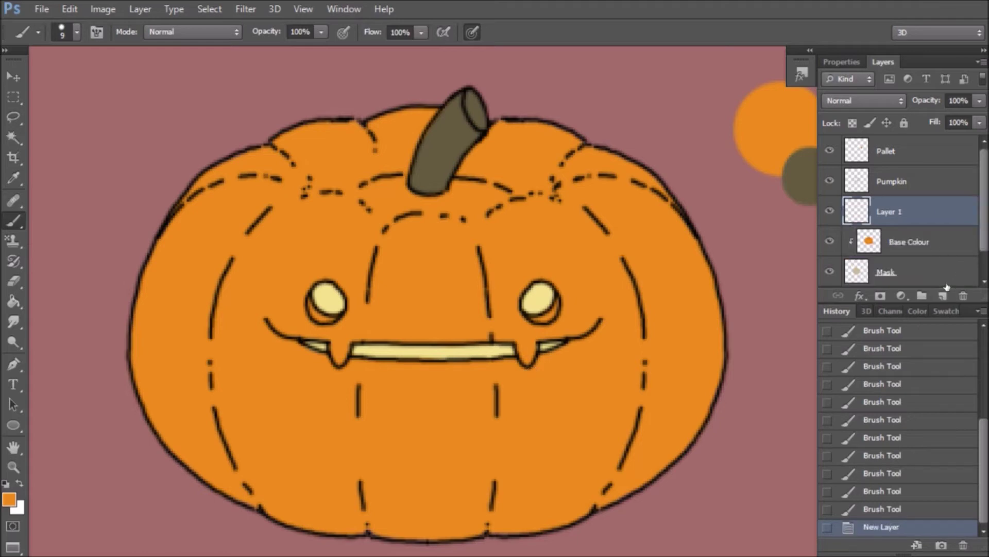
{"action": "left_click", "coordinate": [917, 226], "text": "alt"}
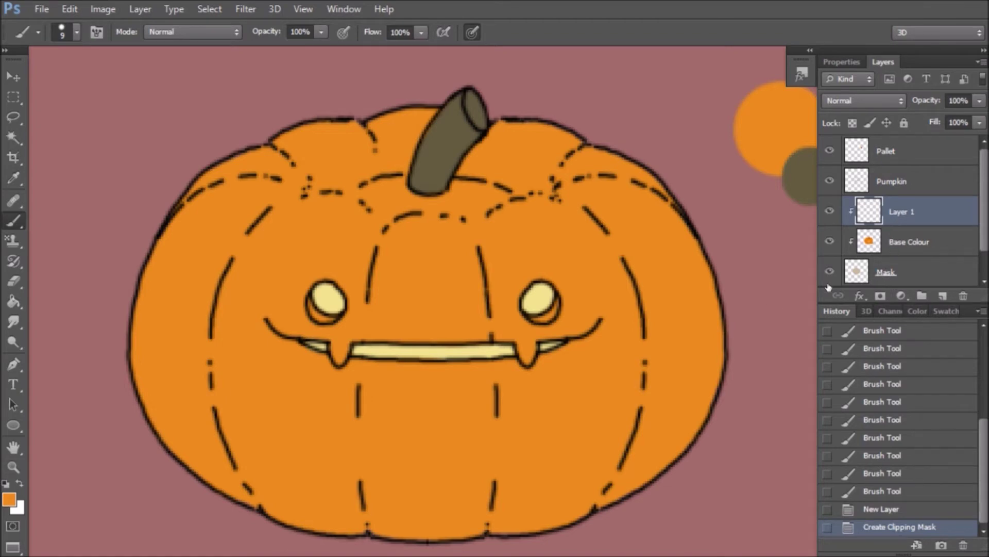
{"action": "scroll", "coordinate": [596, 387], "scroll_direction": "right", "scroll_amount": 1}
{"action": "scroll", "coordinate": [596, 387], "scroll_direction": "down", "scroll_amount": 1}
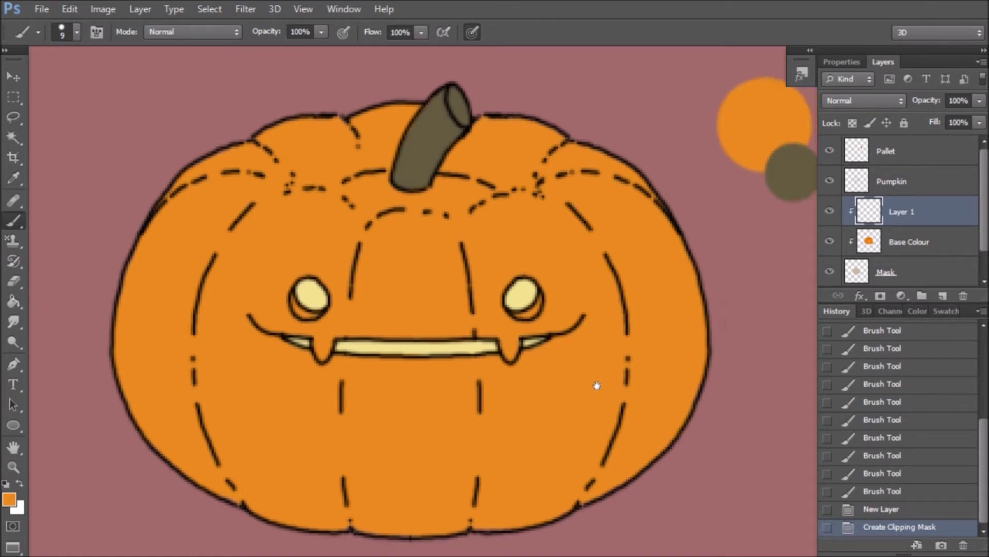
Step: Set the new clipped layer to Multiply blending at 60% opacity and rename it Shade
{"action": "left_click", "coordinate": [862, 106]}
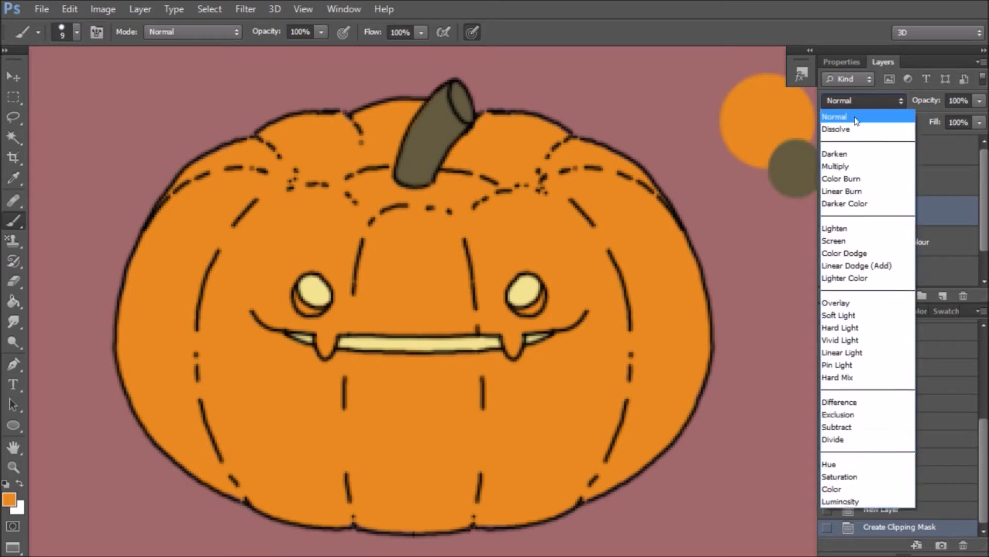
{"action": "left_click", "coordinate": [845, 166]}
{"action": "key", "text": "Tab"}
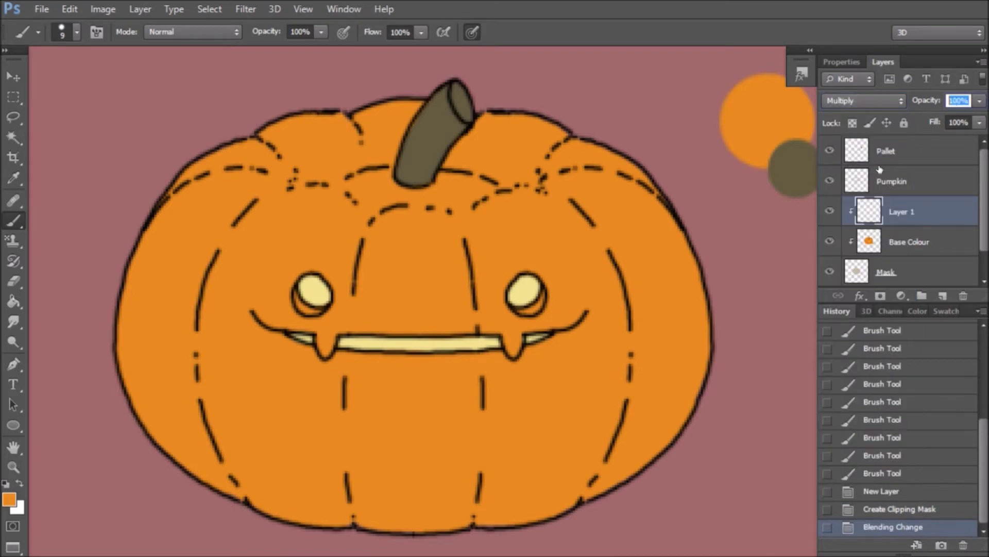
{"action": "type", "text": "60"}
{"action": "key", "text": "Return"}
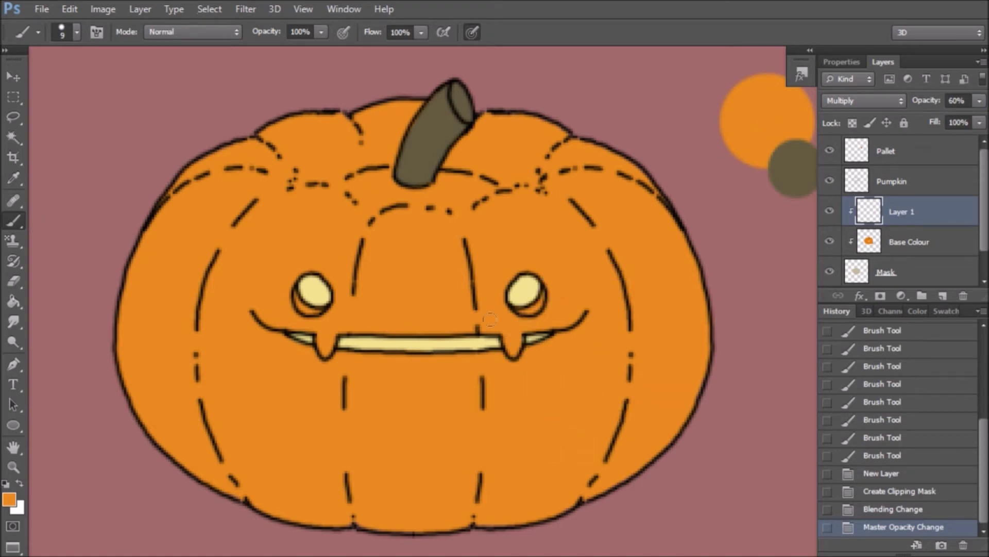
{"action": "double_click", "coordinate": [903, 213]}
{"action": "type", "text": "Shade"}
{"action": "key", "text": "Return"}
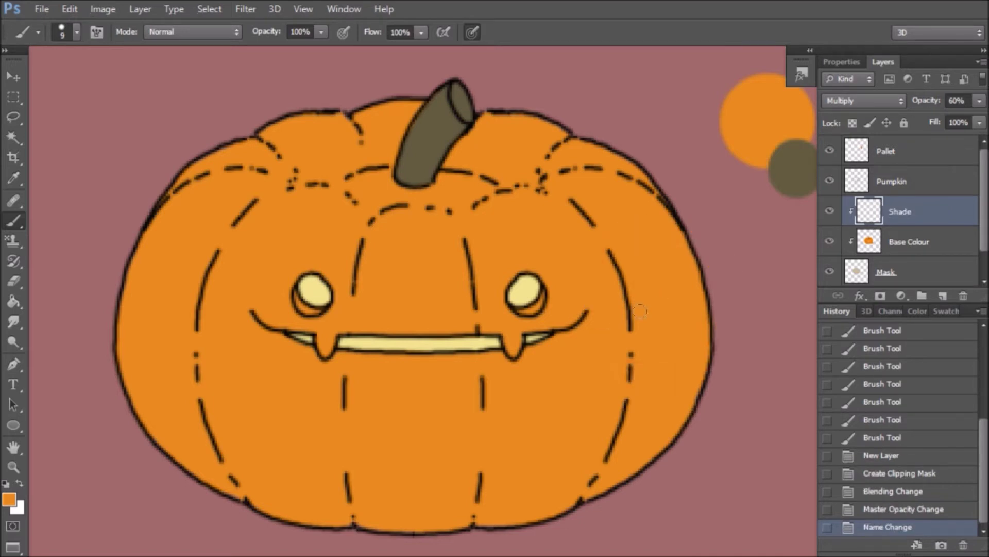
Step: Paint a band of orange shading along the pumpkin's left edge, from the upper-left rib down to the lower-left outline
{"action": "mouse_move", "coordinate": [195, 159]}
{"action": "left_mouse_down"}
{"action": "mouse_move", "coordinate": [156, 213]}
{"action": "mouse_move", "coordinate": [138, 376]}
{"action": "mouse_move", "coordinate": [234, 495]}
{"action": "left_mouse_up"}
{"action": "key", "text": "ctrl+z"}
{"action": "mouse_move", "coordinate": [183, 167]}
{"action": "left_mouse_down"}
{"action": "mouse_move", "coordinate": [144, 248]}
{"action": "mouse_move", "coordinate": [135, 311]}
{"action": "mouse_move", "coordinate": [141, 376]}
{"action": "mouse_move", "coordinate": [188, 467]}
{"action": "left_mouse_up"}
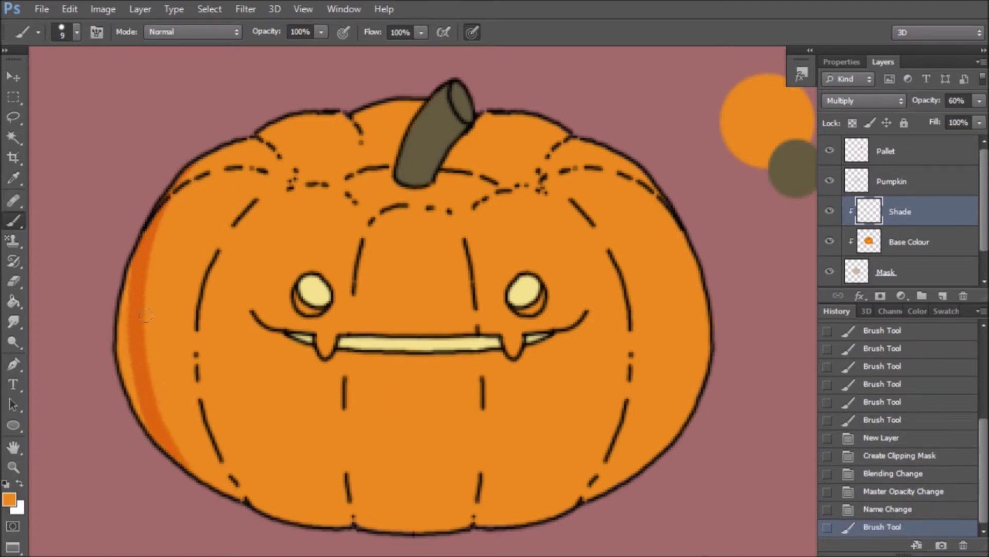
{"action": "mouse_move", "coordinate": [133, 407]}
{"action": "left_mouse_down"}
{"action": "mouse_move", "coordinate": [126, 313]}
{"action": "mouse_move", "coordinate": [178, 446]}
{"action": "left_mouse_up"}
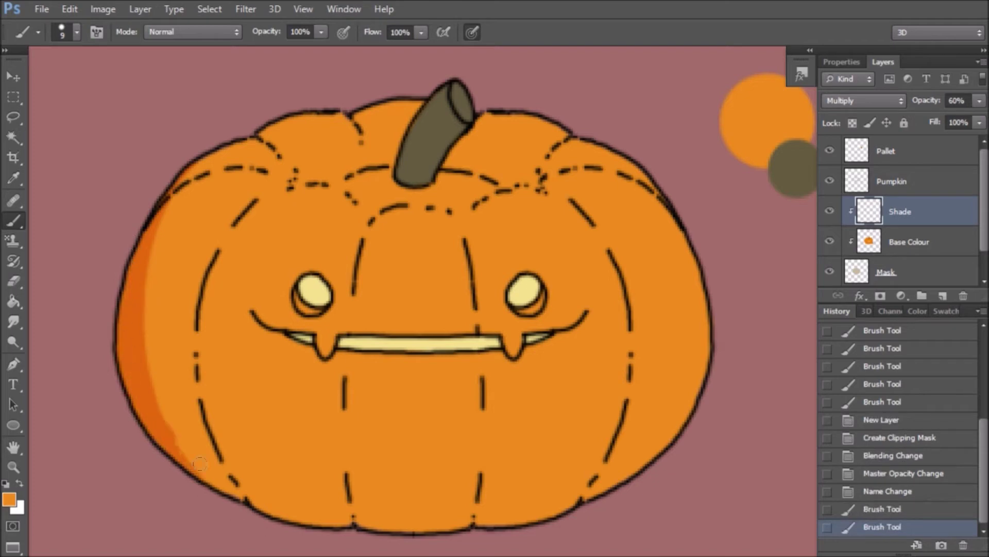
{"action": "mouse_move", "coordinate": [135, 377]}
{"action": "left_mouse_down"}
{"action": "mouse_move", "coordinate": [185, 458]}
{"action": "mouse_move", "coordinate": [237, 477]}
{"action": "left_mouse_up"}
{"action": "mouse_move", "coordinate": [134, 325]}
{"action": "left_mouse_down"}
{"action": "mouse_move", "coordinate": [206, 160]}
{"action": "mouse_move", "coordinate": [172, 192]}
{"action": "mouse_move", "coordinate": [230, 166]}
{"action": "mouse_move", "coordinate": [216, 151]}
{"action": "mouse_move", "coordinate": [260, 146]}
{"action": "left_mouse_up"}
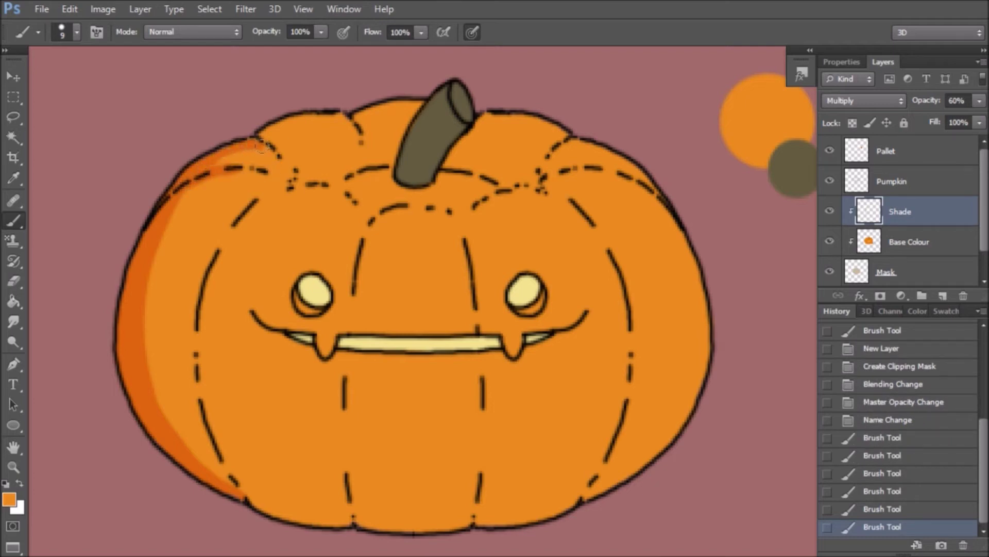
{"action": "left_click_drag", "start_coordinate": [174, 433], "coordinate": [241, 487]}
Step: Shade the pumpkin's bottom edge and taper the shading up along the lower ends of the rib lines
{"action": "mouse_move", "coordinate": [196, 337]}
{"action": "left_mouse_down"}
{"action": "mouse_move", "coordinate": [207, 441]}
{"action": "mouse_move", "coordinate": [251, 503]}
{"action": "left_mouse_up"}
{"action": "mouse_move", "coordinate": [222, 448]}
{"action": "left_mouse_down"}
{"action": "mouse_move", "coordinate": [273, 499]}
{"action": "mouse_move", "coordinate": [361, 510]}
{"action": "left_mouse_up"}
{"action": "mouse_move", "coordinate": [260, 508]}
{"action": "left_mouse_down"}
{"action": "mouse_move", "coordinate": [295, 519]}
{"action": "mouse_move", "coordinate": [324, 518]}
{"action": "left_mouse_up"}
{"action": "mouse_move", "coordinate": [341, 437]}
{"action": "left_mouse_down"}
{"action": "mouse_move", "coordinate": [351, 503]}
{"action": "mouse_move", "coordinate": [378, 526]}
{"action": "mouse_move", "coordinate": [480, 504]}
{"action": "left_mouse_up"}
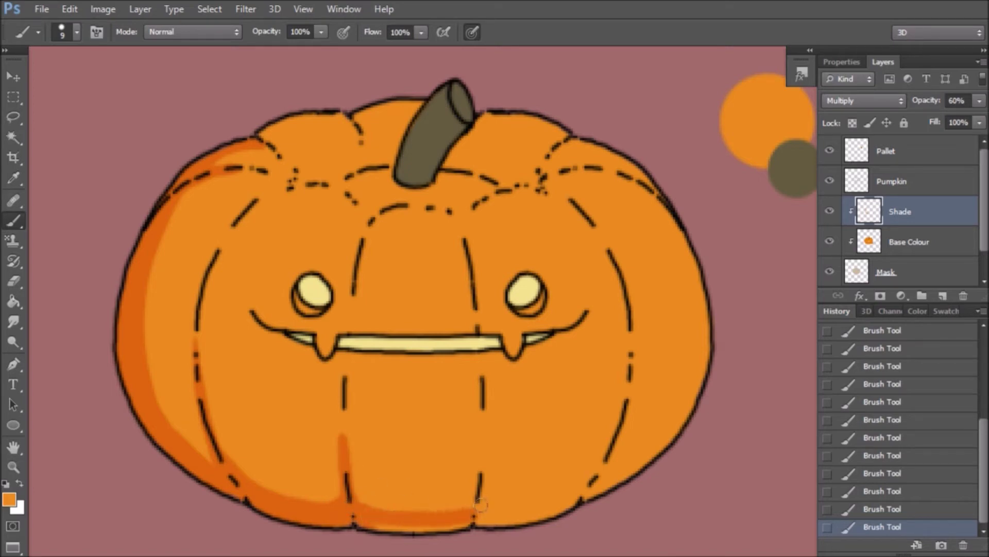
{"action": "mouse_move", "coordinate": [361, 526]}
{"action": "left_mouse_down"}
{"action": "mouse_move", "coordinate": [481, 481]}
{"action": "mouse_move", "coordinate": [484, 515]}
{"action": "mouse_move", "coordinate": [481, 496]}
{"action": "mouse_move", "coordinate": [478, 504]}
{"action": "mouse_move", "coordinate": [498, 513]}
{"action": "mouse_move", "coordinate": [519, 492]}
{"action": "mouse_move", "coordinate": [544, 508]}
{"action": "mouse_move", "coordinate": [591, 477]}
{"action": "left_mouse_up"}
Step: Shade the pumpkin's lower-right and right edge with a continuous curved band
{"action": "mouse_move", "coordinate": [482, 521]}
{"action": "left_mouse_down"}
{"action": "mouse_move", "coordinate": [550, 510]}
{"action": "mouse_move", "coordinate": [619, 420]}
{"action": "mouse_move", "coordinate": [606, 479]}
{"action": "mouse_move", "coordinate": [693, 416]}
{"action": "mouse_move", "coordinate": [707, 356]}
{"action": "left_mouse_up"}
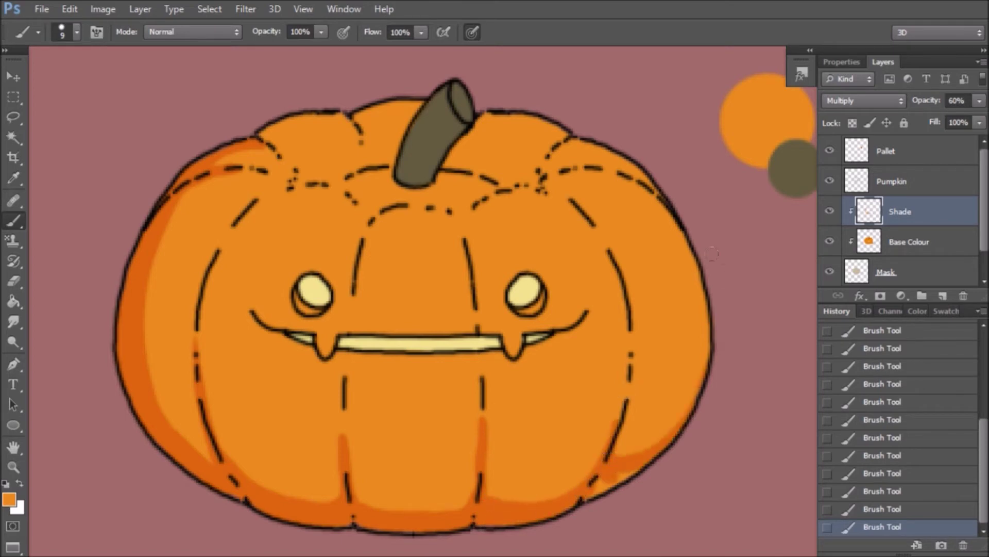
{"action": "mouse_move", "coordinate": [692, 242]}
{"action": "left_mouse_down"}
{"action": "mouse_move", "coordinate": [707, 371]}
{"action": "mouse_move", "coordinate": [685, 415]}
{"action": "left_mouse_up"}
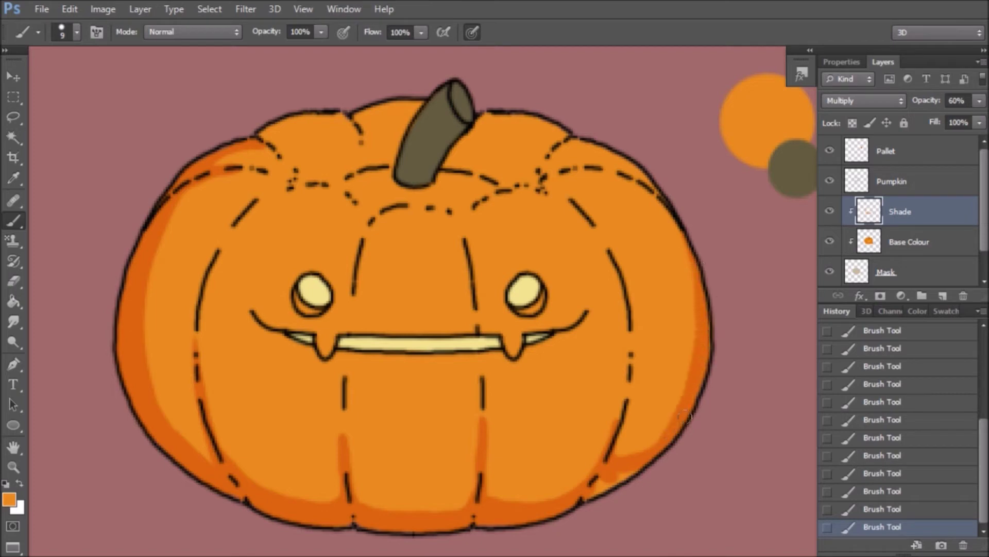
{"action": "mouse_move", "coordinate": [702, 355]}
{"action": "left_mouse_down"}
{"action": "mouse_move", "coordinate": [679, 406]}
{"action": "mouse_move", "coordinate": [617, 474]}
{"action": "left_mouse_up"}
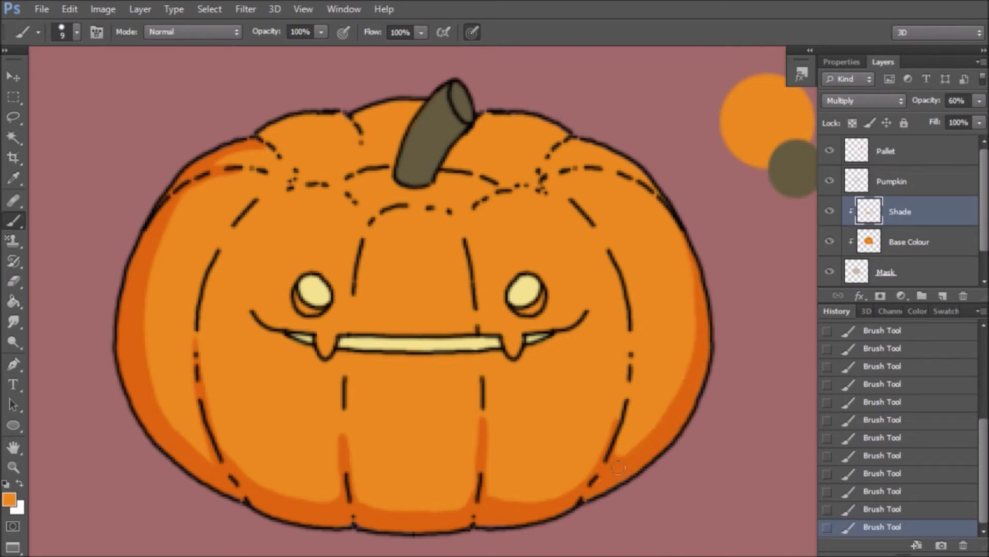
Step: Raise the Shade layer's opacity to 75%
{"action": "left_click", "coordinate": [956, 100]}
{"action": "type", "text": "75"}
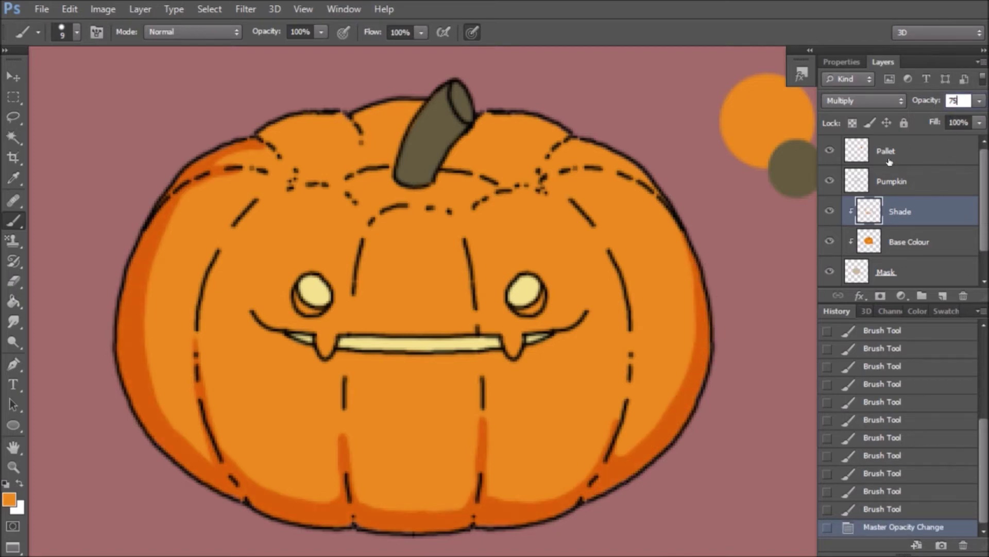
{"action": "key", "text": "Return"}
Step: Add thin shading strokes along the vertical rib lines on the right, centre and upper left of the pumpkin
{"action": "mouse_move", "coordinate": [604, 247]}
{"action": "left_mouse_down"}
{"action": "mouse_move", "coordinate": [630, 319]}
{"action": "mouse_move", "coordinate": [629, 390]}
{"action": "left_mouse_up"}
{"action": "left_click_drag", "start_coordinate": [482, 367], "coordinate": [480, 330]}
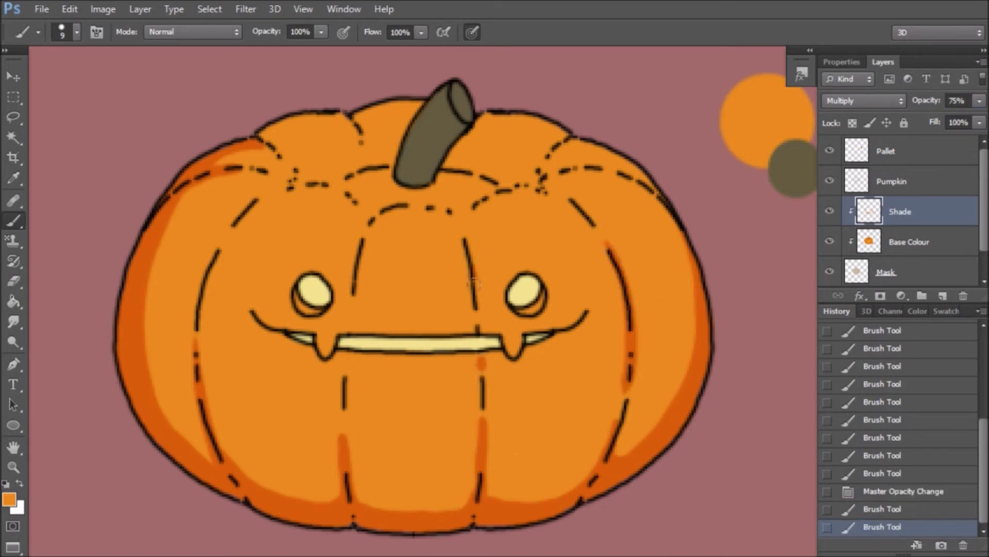
{"action": "left_click_drag", "start_coordinate": [474, 277], "coordinate": [477, 311]}
{"action": "left_click_drag", "start_coordinate": [359, 264], "coordinate": [354, 301]}
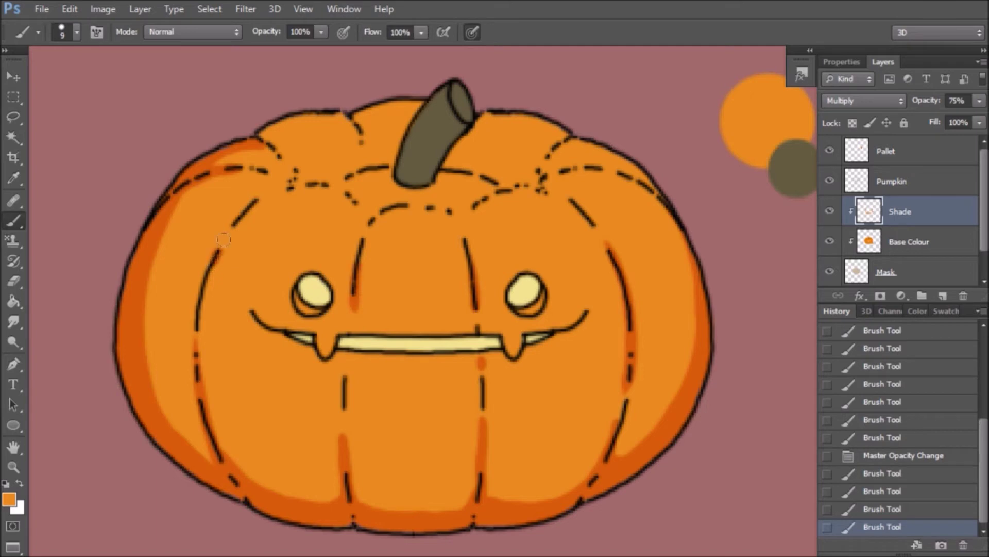
{"action": "left_click_drag", "start_coordinate": [218, 250], "coordinate": [244, 212]}
Step: Shade around the stem's base and along the creases and outer edges of the pumpkin's top segments
{"action": "left_click_drag", "start_coordinate": [336, 180], "coordinate": [395, 164]}
{"action": "mouse_move", "coordinate": [367, 126]}
{"action": "left_mouse_down"}
{"action": "mouse_move", "coordinate": [366, 150]}
{"action": "mouse_move", "coordinate": [396, 149]}
{"action": "mouse_move", "coordinate": [370, 153]}
{"action": "mouse_move", "coordinate": [500, 140]}
{"action": "mouse_move", "coordinate": [462, 151]}
{"action": "mouse_move", "coordinate": [536, 178]}
{"action": "left_mouse_up"}
{"action": "mouse_move", "coordinate": [446, 159]}
{"action": "left_mouse_down"}
{"action": "mouse_move", "coordinate": [472, 170]}
{"action": "mouse_move", "coordinate": [531, 169]}
{"action": "left_mouse_up"}
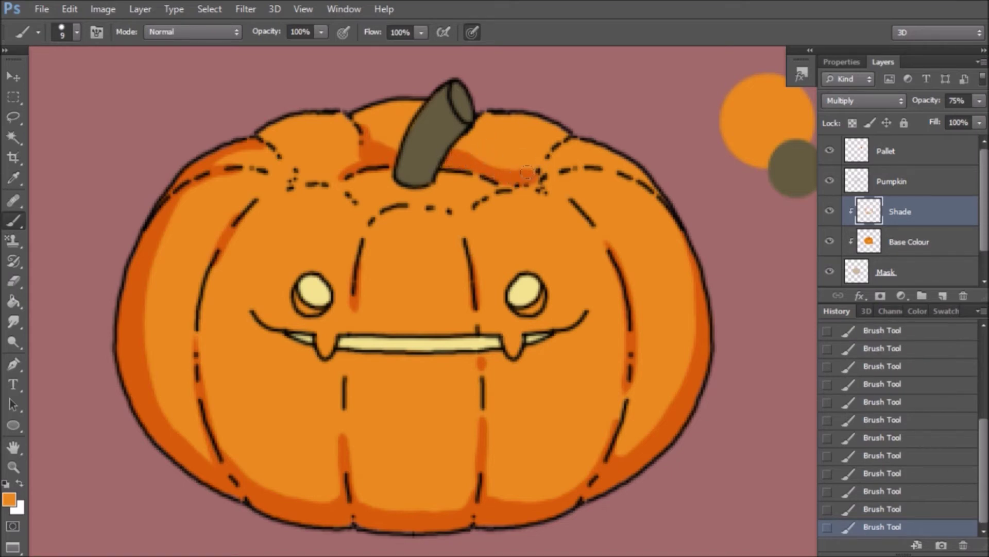
{"action": "mouse_move", "coordinate": [460, 143]}
{"action": "left_mouse_down"}
{"action": "mouse_move", "coordinate": [486, 167]}
{"action": "mouse_move", "coordinate": [470, 139]}
{"action": "left_mouse_up"}
{"action": "left_click_drag", "start_coordinate": [333, 178], "coordinate": [454, 174]}
{"action": "left_click_drag", "start_coordinate": [531, 188], "coordinate": [498, 188]}
{"action": "mouse_move", "coordinate": [354, 178]}
{"action": "left_mouse_down"}
{"action": "mouse_move", "coordinate": [343, 182]}
{"action": "mouse_move", "coordinate": [366, 196]}
{"action": "mouse_move", "coordinate": [308, 183]}
{"action": "mouse_move", "coordinate": [327, 178]}
{"action": "left_mouse_up"}
{"action": "mouse_move", "coordinate": [271, 148]}
{"action": "left_mouse_down"}
{"action": "mouse_move", "coordinate": [292, 162]}
{"action": "mouse_move", "coordinate": [275, 149]}
{"action": "mouse_move", "coordinate": [331, 112]}
{"action": "mouse_move", "coordinate": [304, 116]}
{"action": "mouse_move", "coordinate": [373, 119]}
{"action": "left_mouse_up"}
{"action": "mouse_move", "coordinate": [477, 118]}
{"action": "left_mouse_down"}
{"action": "mouse_move", "coordinate": [553, 133]}
{"action": "mouse_move", "coordinate": [540, 162]}
{"action": "mouse_move", "coordinate": [573, 135]}
{"action": "mouse_move", "coordinate": [653, 190]}
{"action": "mouse_move", "coordinate": [603, 168]}
{"action": "left_mouse_up"}
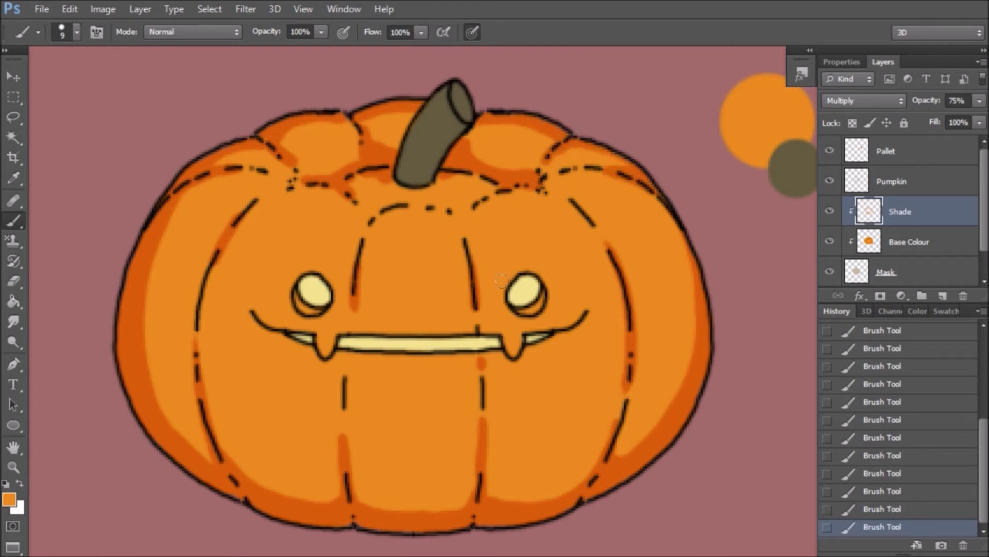
Step: Shade the front upper creases, the lower eye rims and the mouth corners, and add a short stroke below the mouth
{"action": "left_click_drag", "start_coordinate": [446, 212], "coordinate": [477, 211]}
{"action": "left_click_drag", "start_coordinate": [373, 219], "coordinate": [361, 212]}
{"action": "left_click_drag", "start_coordinate": [296, 301], "coordinate": [330, 305]}
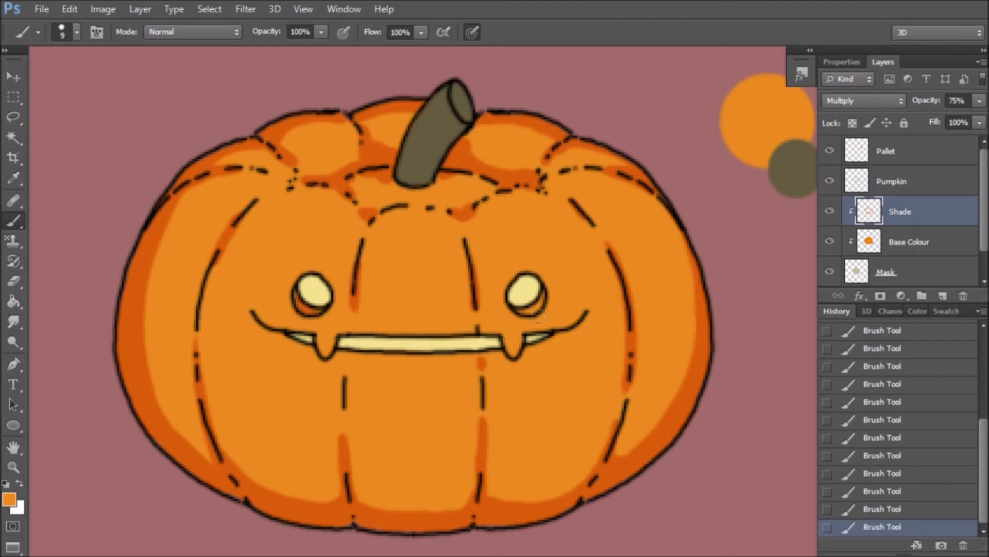
{"action": "left_click_drag", "start_coordinate": [512, 304], "coordinate": [545, 300]}
{"action": "left_click_drag", "start_coordinate": [543, 343], "coordinate": [573, 330]}
{"action": "left_click_drag", "start_coordinate": [274, 336], "coordinate": [293, 341]}
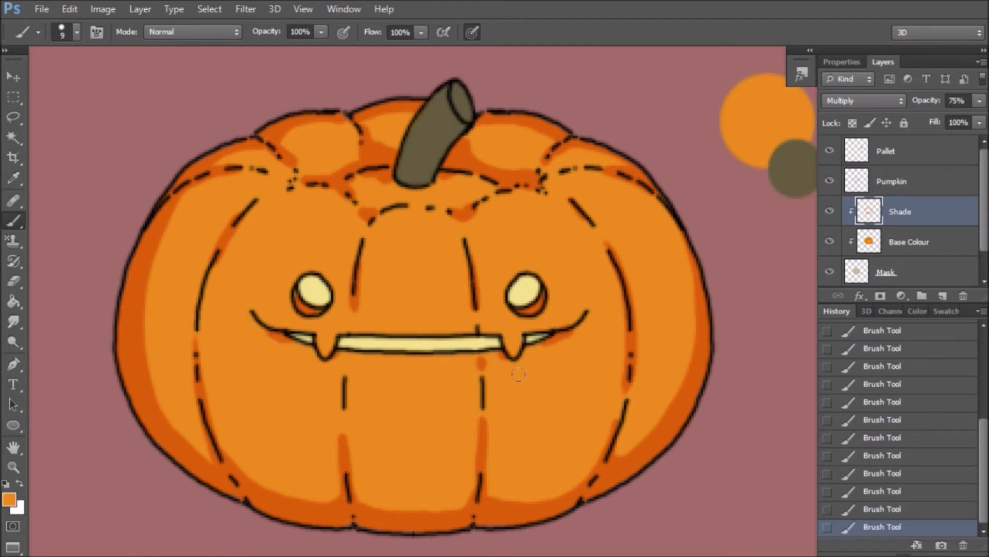
{"action": "left_click_drag", "start_coordinate": [400, 371], "coordinate": [425, 372]}
Step: Sample the palette's olive colour and shade the stem's sides and its cut end
{"action": "left_click", "coordinate": [430, 145], "text": "alt"}
{"action": "left_click", "coordinate": [797, 166], "text": "alt"}
{"action": "mouse_move", "coordinate": [428, 101]}
{"action": "left_mouse_down"}
{"action": "mouse_move", "coordinate": [436, 93]}
{"action": "mouse_move", "coordinate": [395, 183]}
{"action": "mouse_move", "coordinate": [429, 172]}
{"action": "left_mouse_up"}
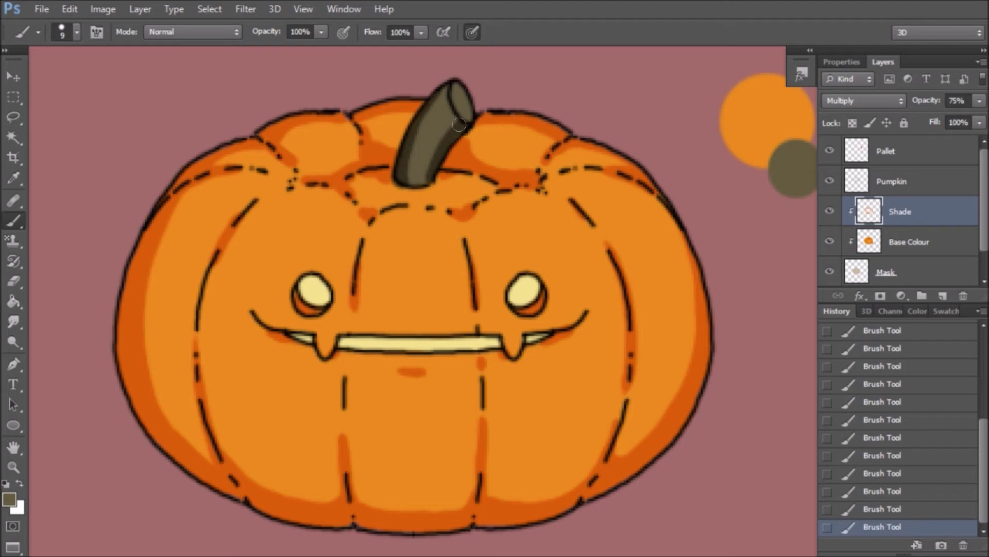
{"action": "left_click_drag", "start_coordinate": [456, 127], "coordinate": [470, 96]}
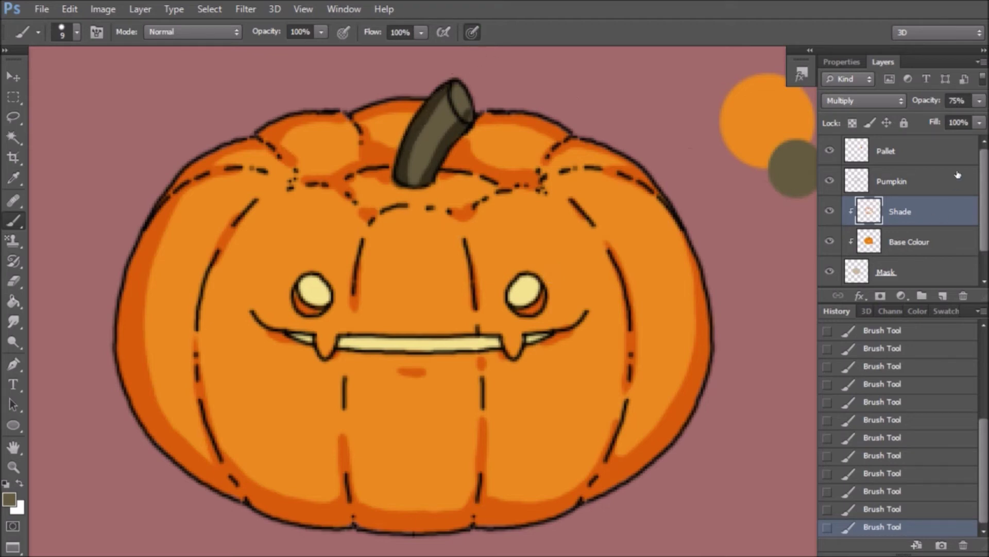
{"action": "left_click_drag", "start_coordinate": [471, 113], "coordinate": [465, 80]}
Step: Switch the Shade layer's blending mode to Normal for comparison and return it to Multiply
{"action": "left_click", "coordinate": [863, 101]}
{"action": "left_click", "coordinate": [859, 115]}
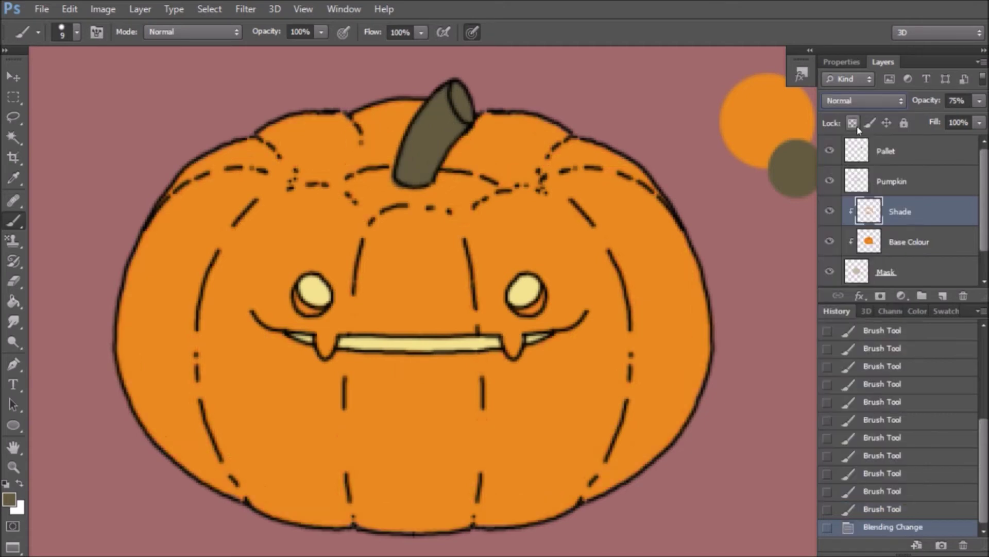
{"action": "left_click", "coordinate": [865, 100]}
{"action": "left_click", "coordinate": [852, 168]}
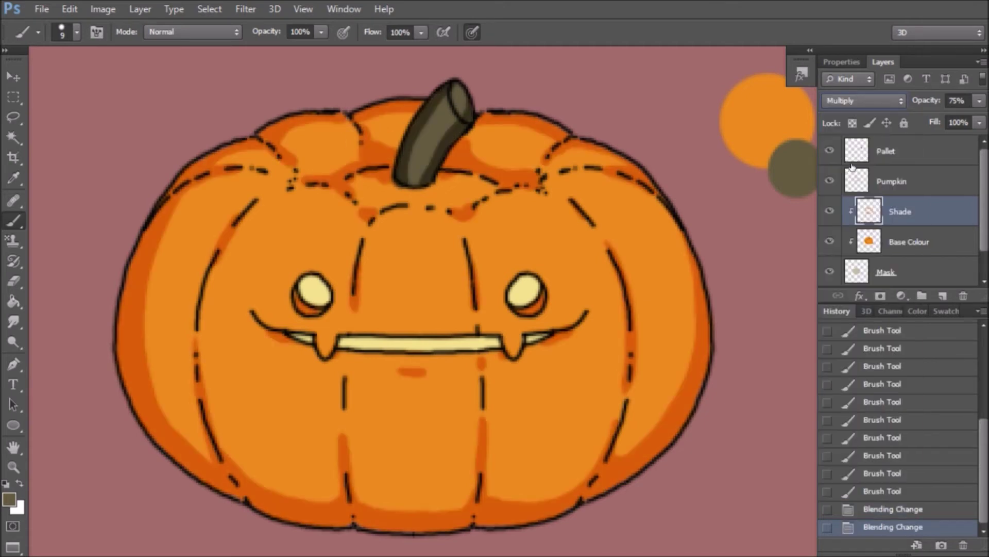
Step: Add a new layer above Shade, clip it to the layers below and rename it Light
{"action": "left_click", "coordinate": [943, 295]}
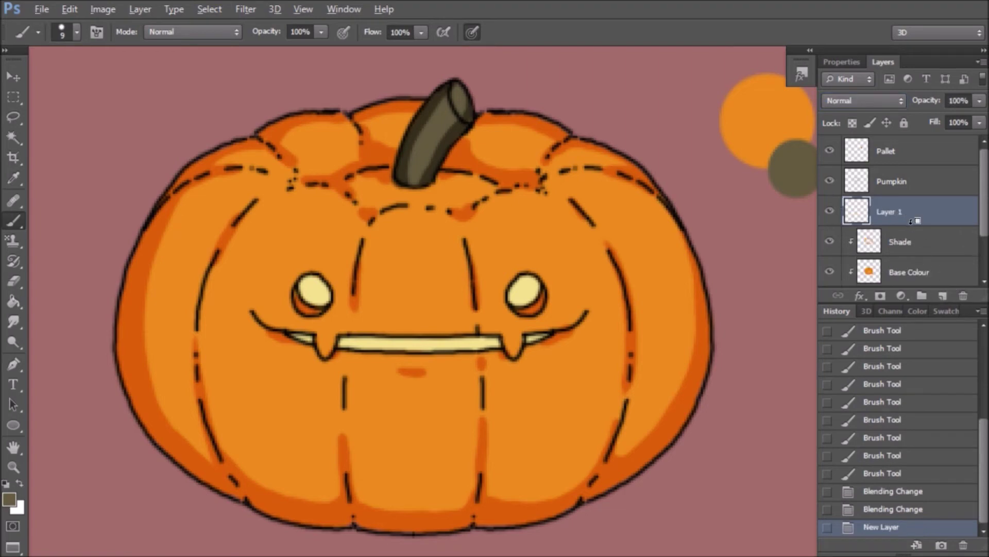
{"action": "left_click", "coordinate": [911, 220], "text": "alt"}
{"action": "double_click", "coordinate": [908, 214]}
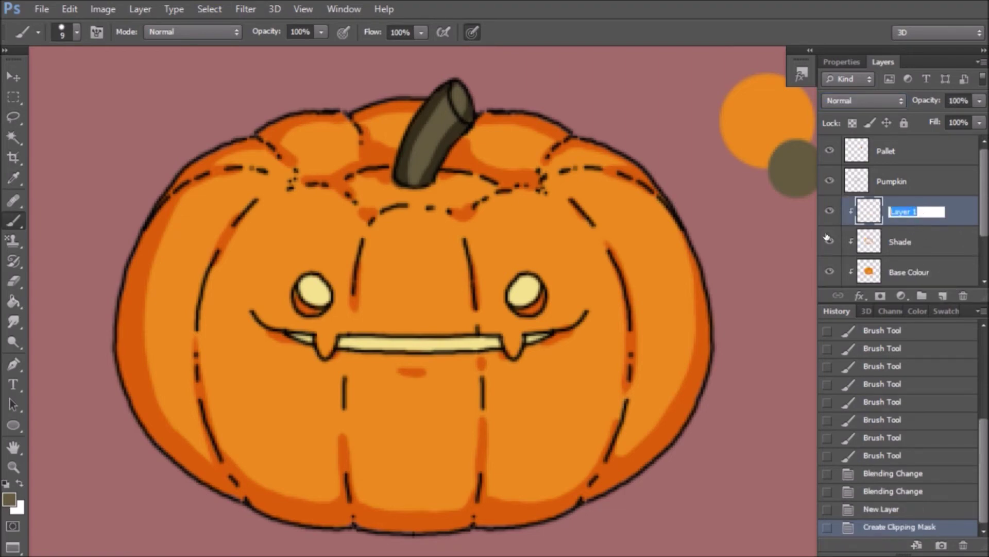
{"action": "type", "text": "Light"}
{"action": "key", "text": "Return"}
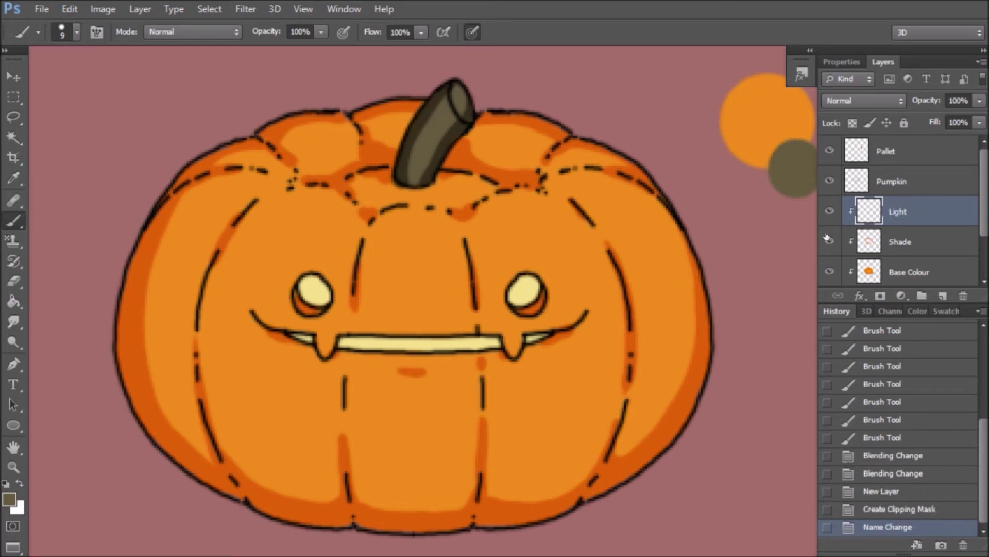
Step: Sample the pumpkin's orange and set the Light layer to Screen blending at 75% opacity
{"action": "left_click", "coordinate": [645, 244], "text": "alt"}
{"action": "left_click", "coordinate": [512, 230]}
{"action": "key", "text": "ctrl+z"}
{"action": "left_click", "coordinate": [863, 101]}
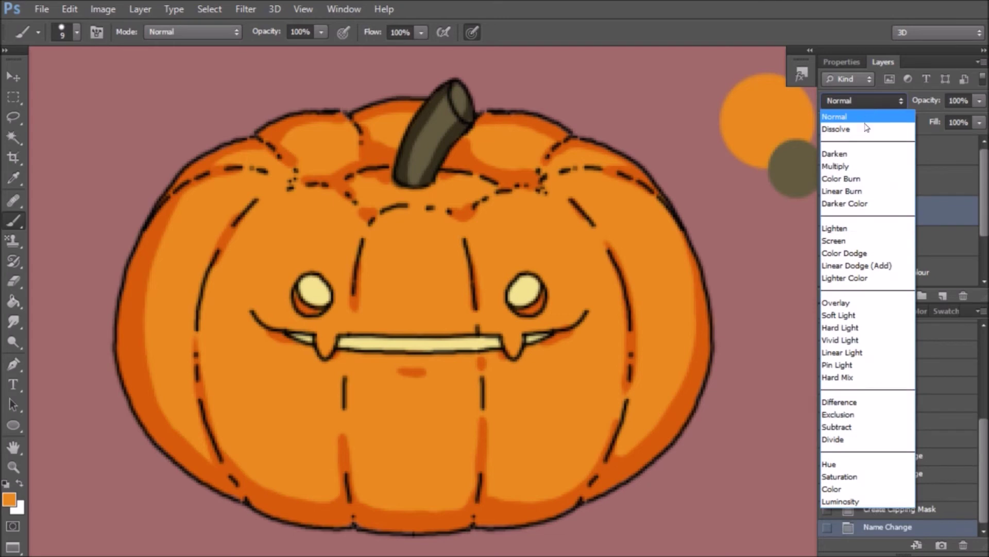
{"action": "left_click", "coordinate": [840, 240]}
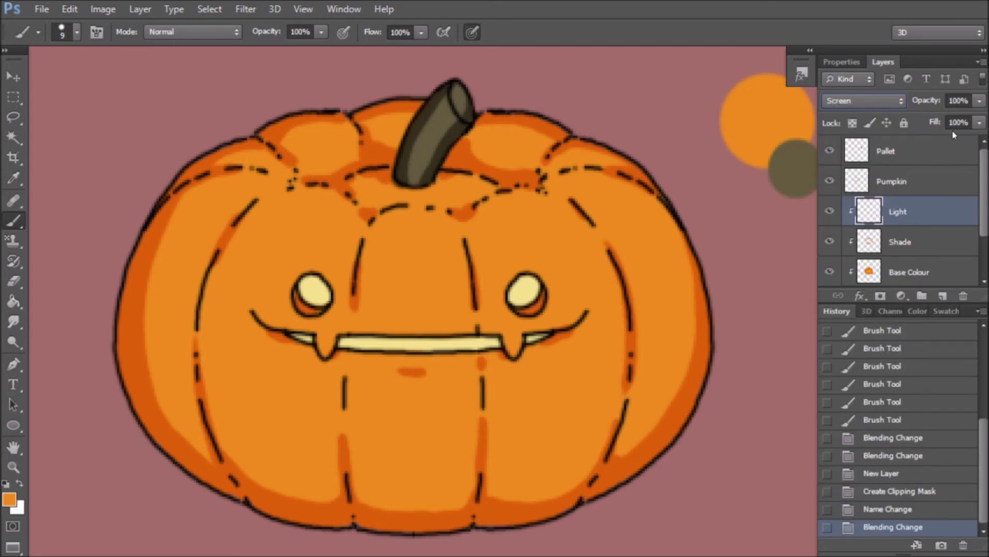
{"action": "left_click", "coordinate": [958, 101]}
{"action": "type", "text": "75"}
{"action": "key", "text": "Return"}
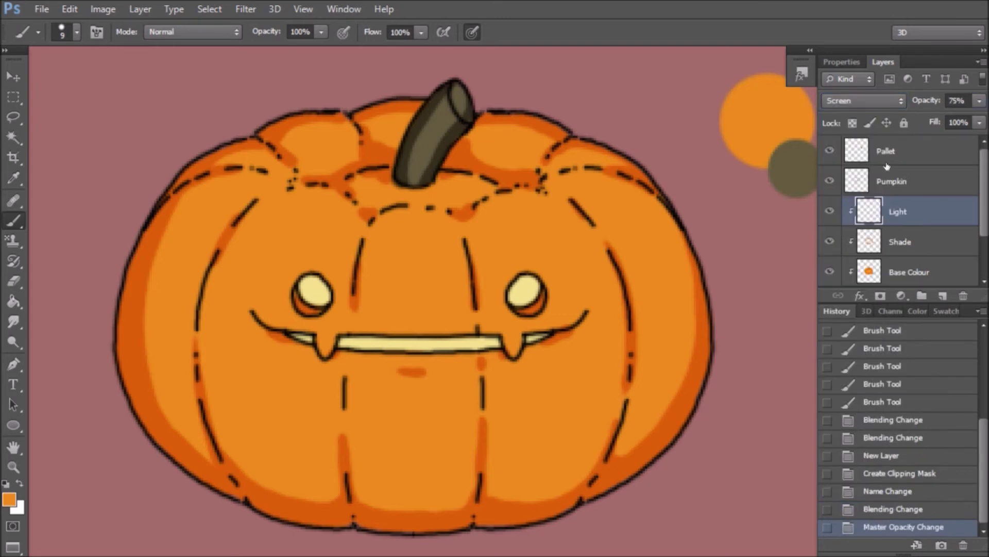
Step: On the Light layer, paint small orange highlights on the upper front ribs and the rear top segments
{"action": "left_click", "coordinate": [920, 239]}
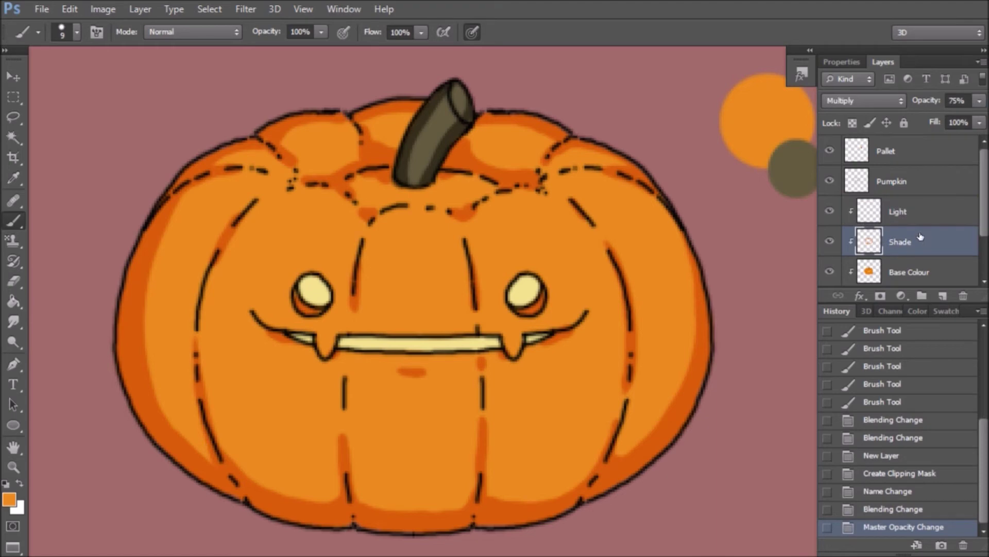
{"action": "left_click", "coordinate": [916, 211]}
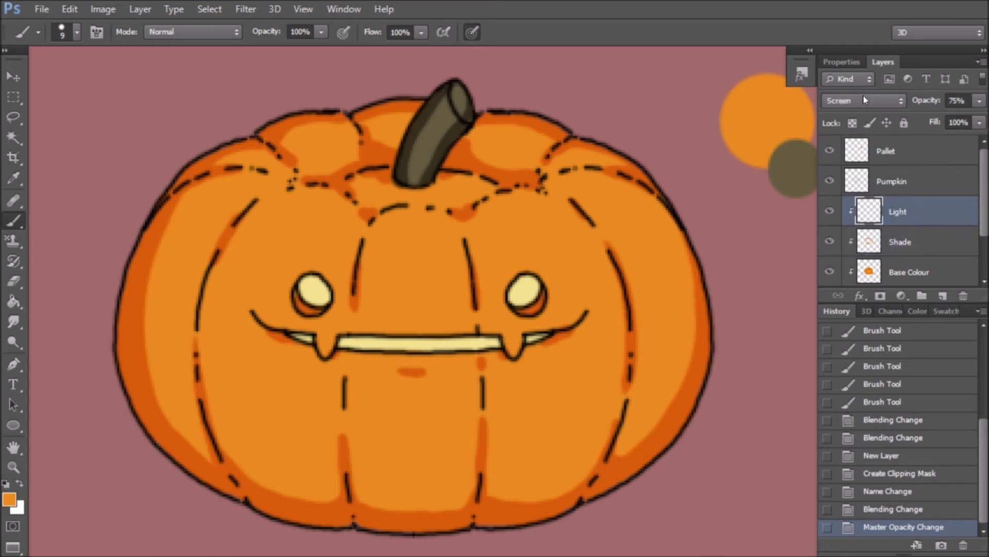
{"action": "left_click_drag", "start_coordinate": [497, 223], "coordinate": [533, 210]}
{"action": "left_click_drag", "start_coordinate": [590, 196], "coordinate": [606, 189]}
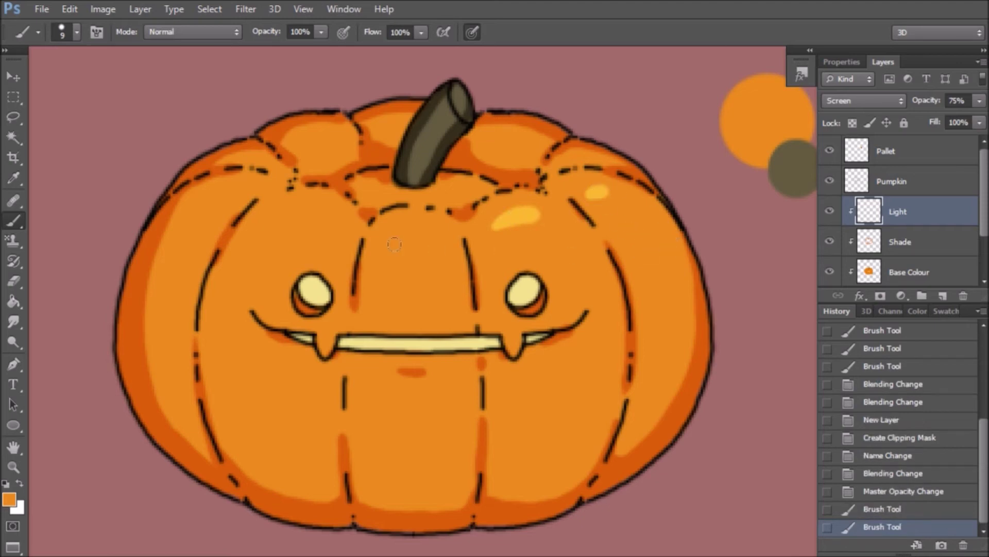
{"action": "left_click_drag", "start_coordinate": [392, 238], "coordinate": [438, 231]}
{"action": "left_click_drag", "start_coordinate": [305, 208], "coordinate": [337, 222]}
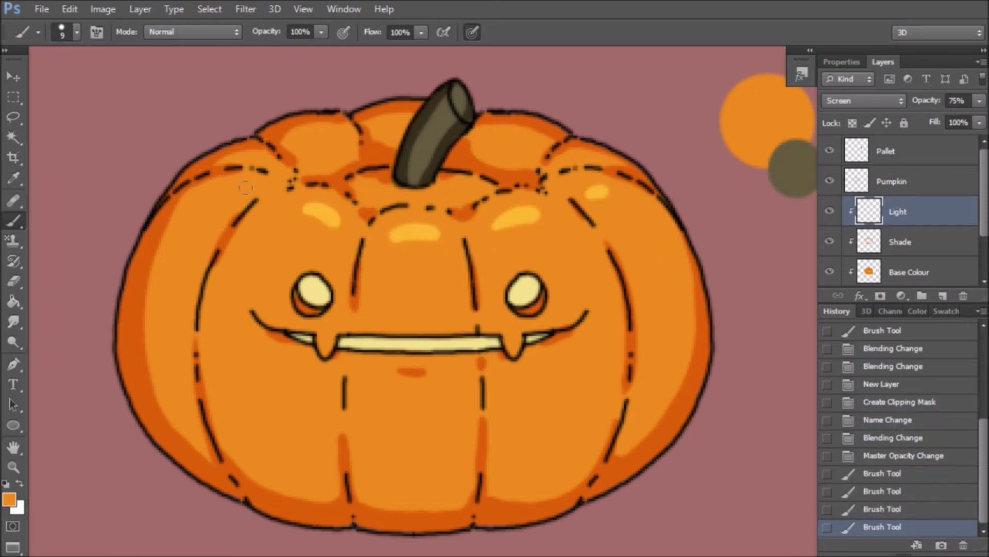
{"action": "left_click", "coordinate": [237, 190]}
{"action": "left_click_drag", "start_coordinate": [313, 149], "coordinate": [336, 139]}
{"action": "left_click_drag", "start_coordinate": [394, 128], "coordinate": [400, 124]}
{"action": "left_click_drag", "start_coordinate": [495, 145], "coordinate": [515, 138]}
Step: Paint highlight strokes beside the centre rib lines and on the upper right and left sides of the pumpkin
{"action": "left_click_drag", "start_coordinate": [460, 282], "coordinate": [464, 299]}
{"action": "left_click", "coordinate": [531, 318]}
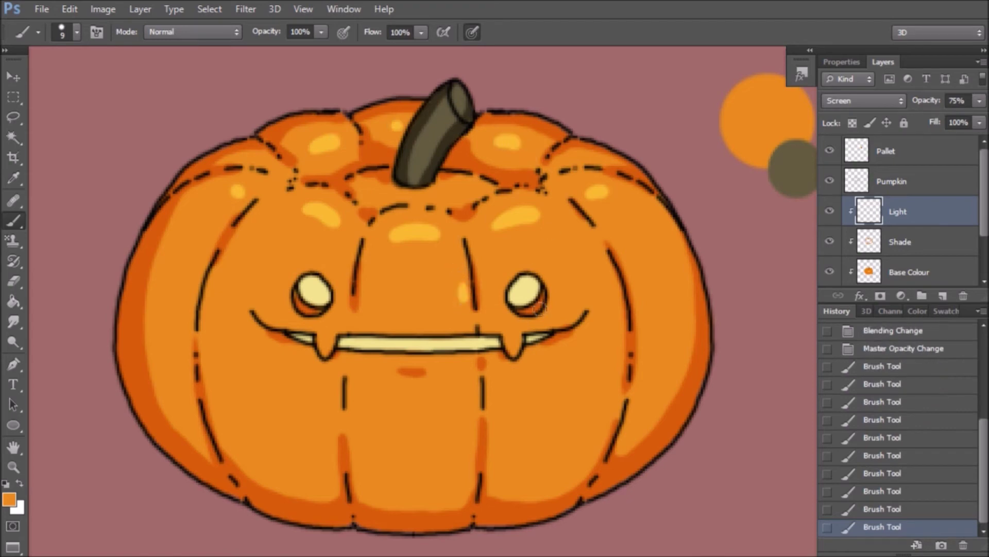
{"action": "left_click_drag", "start_coordinate": [592, 253], "coordinate": [604, 285]}
{"action": "left_click_drag", "start_coordinate": [648, 214], "coordinate": [664, 238]}
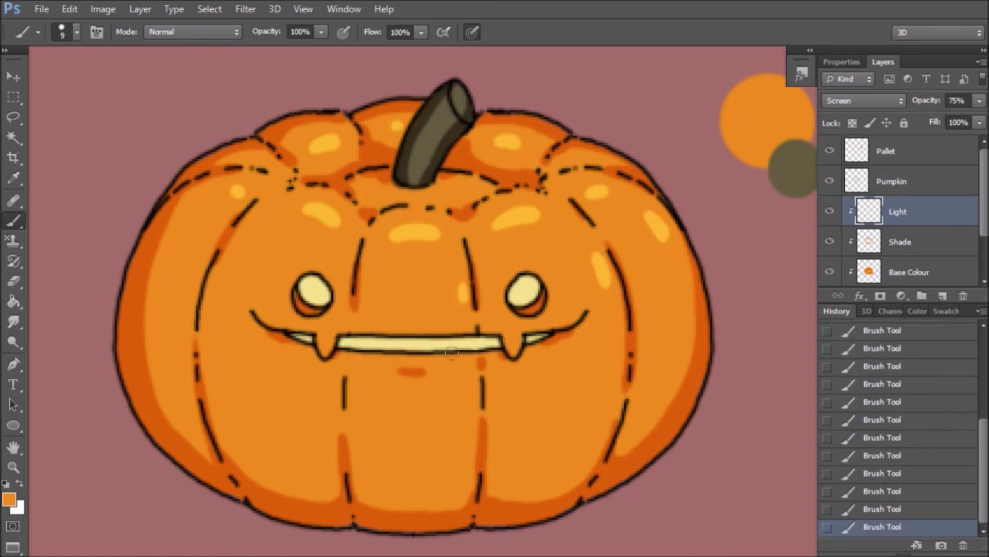
{"action": "left_click_drag", "start_coordinate": [213, 226], "coordinate": [201, 243]}
{"action": "left_click_drag", "start_coordinate": [187, 207], "coordinate": [182, 215]}
{"action": "left_click_drag", "start_coordinate": [247, 246], "coordinate": [227, 290]}
{"action": "left_click_drag", "start_coordinate": [363, 283], "coordinate": [367, 297]}
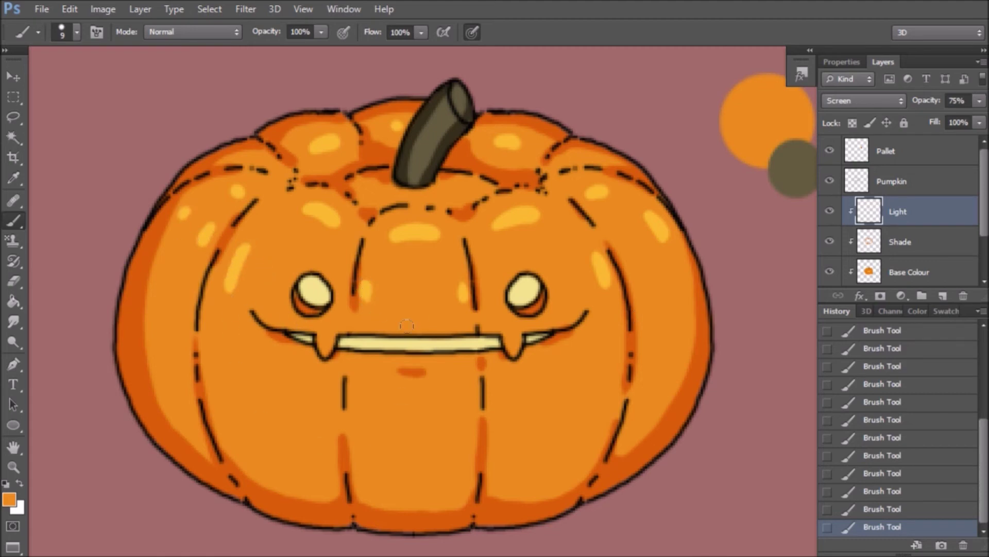
Step: Paint Light-layer highlights behind the stem, down the lower right rib, above the mouth and over both eyes
{"action": "left_click_drag", "start_coordinate": [458, 186], "coordinate": [476, 187]}
{"action": "left_click_drag", "start_coordinate": [616, 370], "coordinate": [604, 408]}
{"action": "left_click", "coordinate": [600, 427]}
{"action": "left_click", "coordinate": [588, 446]}
{"action": "left_click_drag", "start_coordinate": [371, 327], "coordinate": [437, 330]}
{"action": "left_click", "coordinate": [530, 268]}
{"action": "left_click", "coordinate": [302, 269]}
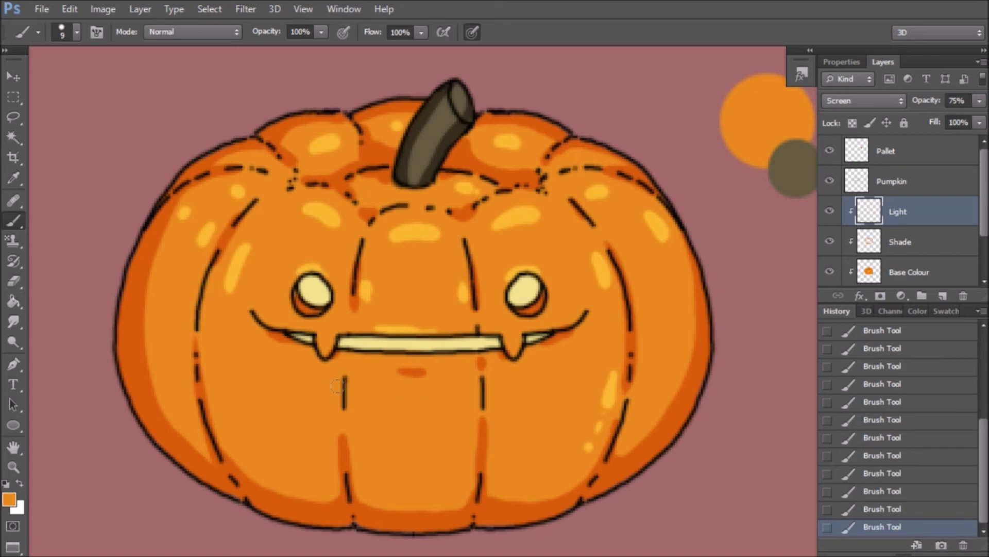
Step: Dab small highlight spots on the outer left and right ribs and the lower left front of the pumpkin
{"action": "left_click_drag", "start_coordinate": [184, 306], "coordinate": [183, 315]}
{"action": "left_click_drag", "start_coordinate": [182, 328], "coordinate": [181, 335]}
{"action": "left_click_drag", "start_coordinate": [675, 265], "coordinate": [679, 275]}
{"action": "left_click_drag", "start_coordinate": [319, 402], "coordinate": [319, 407]}
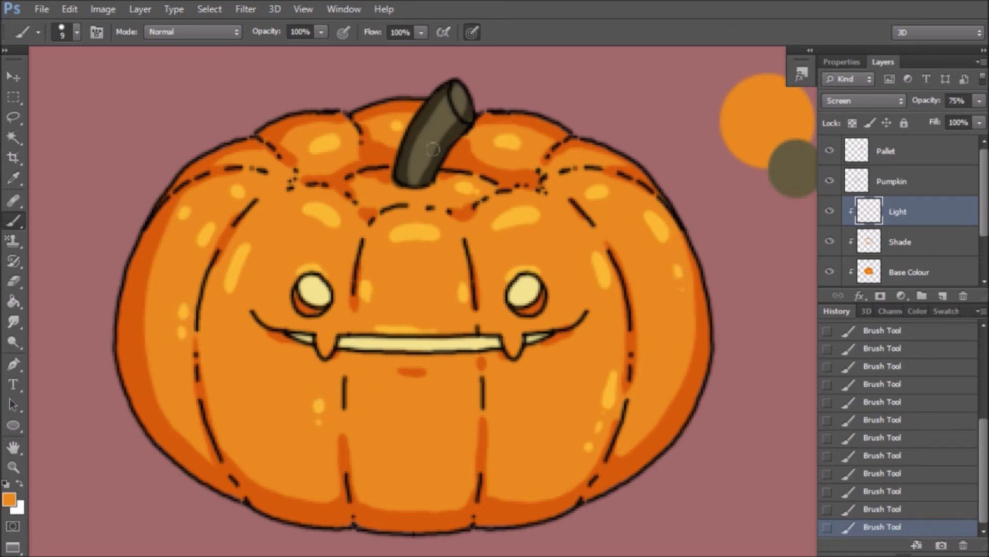
Step: Sample the stem's olive brown and paint highlights on the stem's cut end and upper side
{"action": "left_click", "coordinate": [435, 133], "text": "alt"}
{"action": "mouse_move", "coordinate": [455, 101]}
{"action": "left_mouse_down"}
{"action": "mouse_move", "coordinate": [461, 92]}
{"action": "mouse_move", "coordinate": [466, 103]}
{"action": "mouse_move", "coordinate": [432, 136]}
{"action": "mouse_move", "coordinate": [456, 102]}
{"action": "mouse_move", "coordinate": [458, 116]}
{"action": "mouse_move", "coordinate": [449, 107]}
{"action": "mouse_move", "coordinate": [446, 116]}
{"action": "left_mouse_up"}
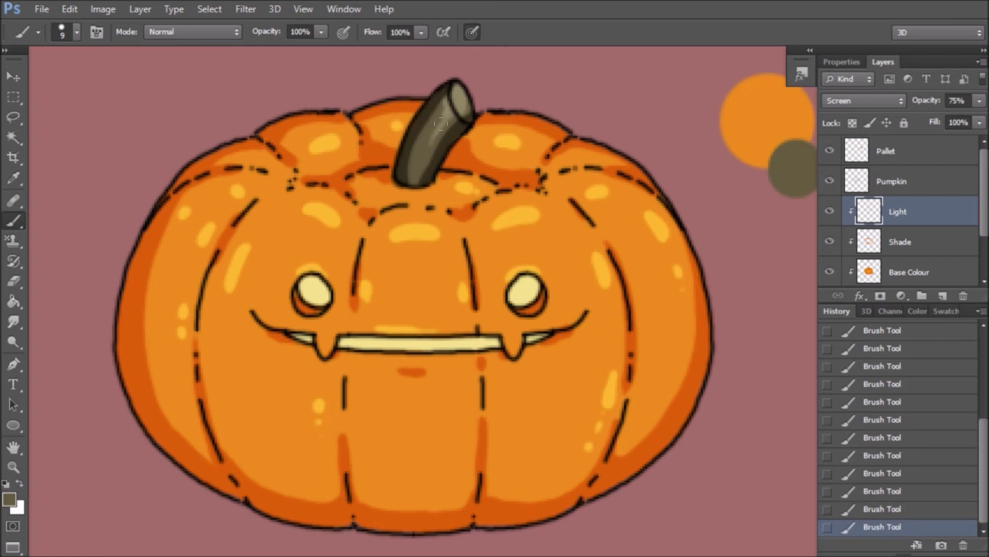
{"action": "left_click_drag", "start_coordinate": [441, 123], "coordinate": [449, 117]}
{"action": "scroll", "coordinate": [521, 446], "scroll_direction": "down", "scroll_amount": 1}
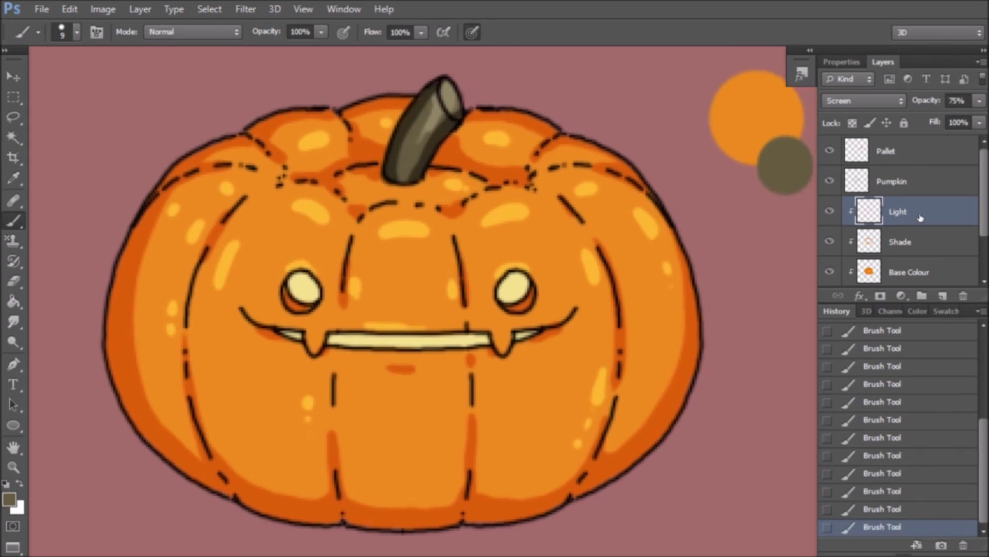
Step: Review the Base Colour, Shade and Light layers, the whole pumpkin at a smaller size, and the drawing without its Pumpkin line art
{"action": "left_click", "coordinate": [913, 270]}
{"action": "left_click", "coordinate": [921, 242]}
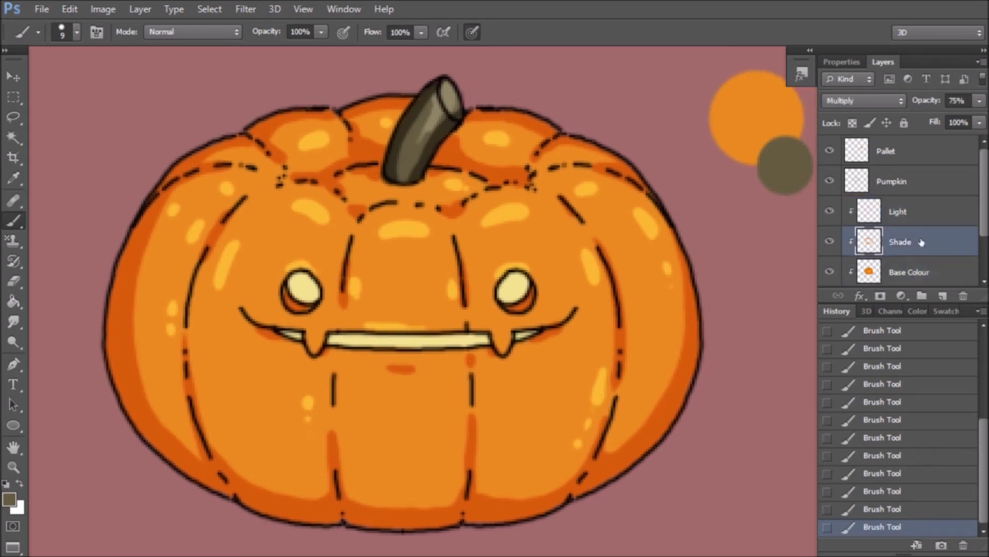
{"action": "left_click", "coordinate": [919, 211]}
{"action": "mouse_move", "coordinate": [830, 211]}
{"action": "left_mouse_down"}
{"action": "mouse_move", "coordinate": [828, 238]}
{"action": "mouse_move", "coordinate": [829, 211]}
{"action": "left_mouse_up"}
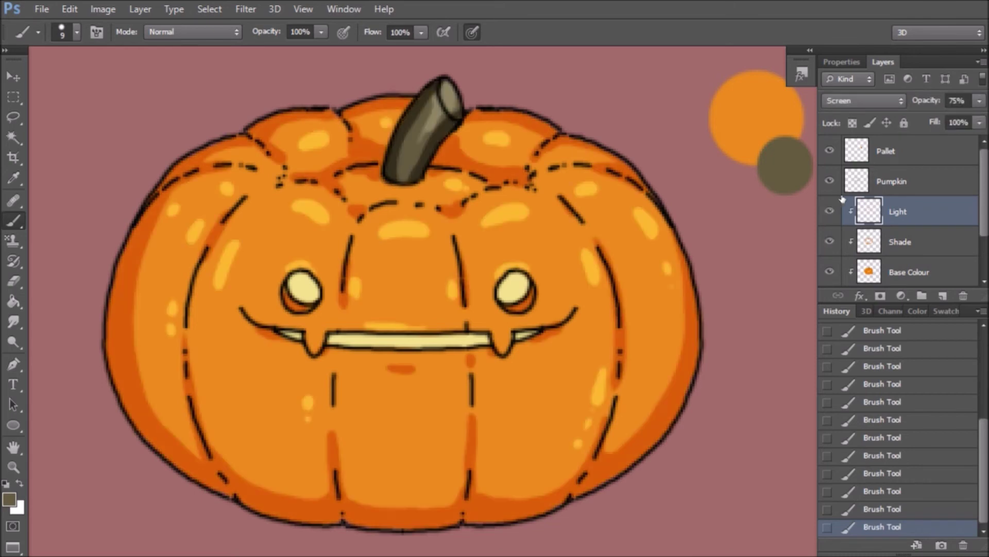
{"action": "key", "text": "ctrl+minus"}
{"action": "key", "text": "ctrl+minus"}
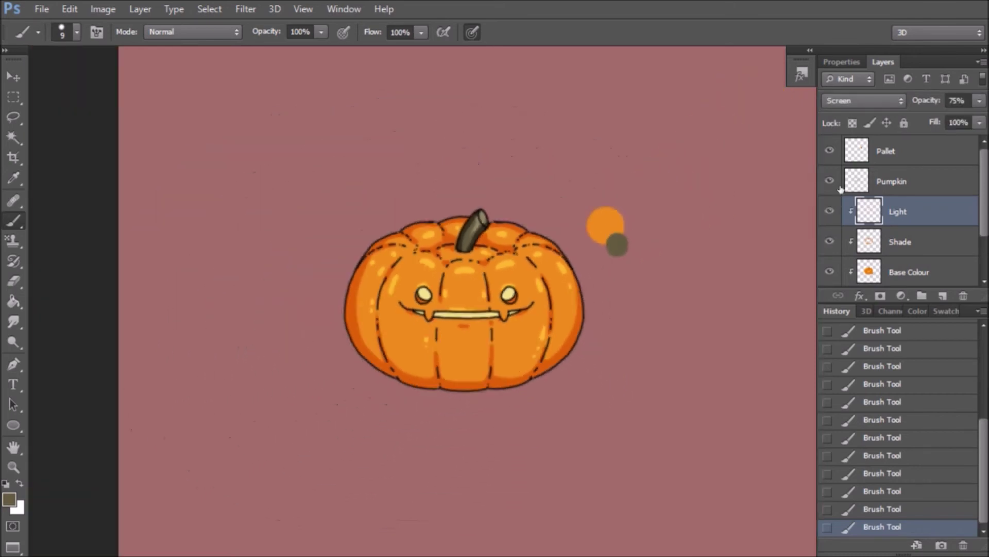
{"action": "key", "text": "ctrl+plus"}
{"action": "key", "text": "ctrl+plus"}
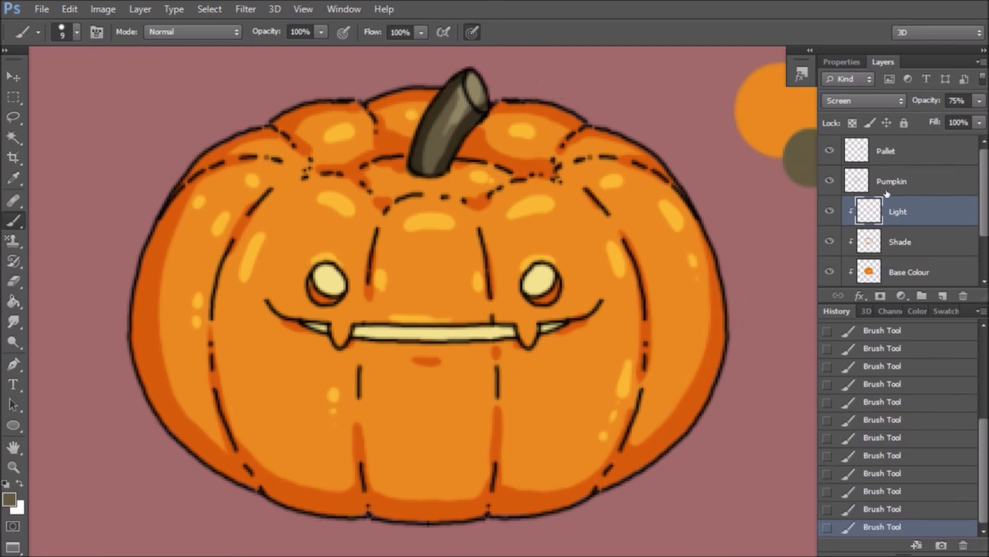
{"action": "left_click", "coordinate": [829, 181]}
{"action": "left_click", "coordinate": [830, 181]}
Step: Add a new layer directly above the Pumpkin line art and name it Line Colour
{"action": "left_click", "coordinate": [924, 187]}
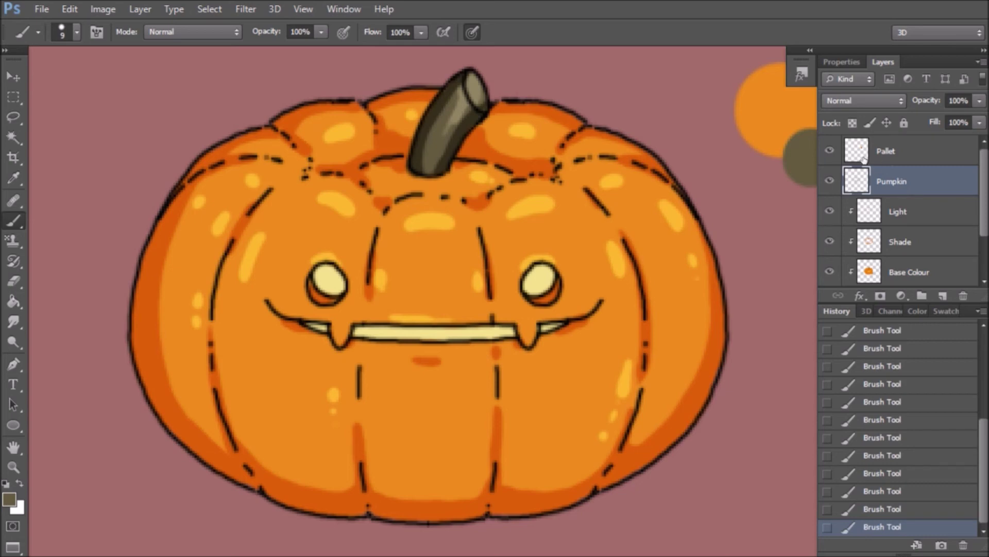
{"action": "left_click", "coordinate": [943, 295]}
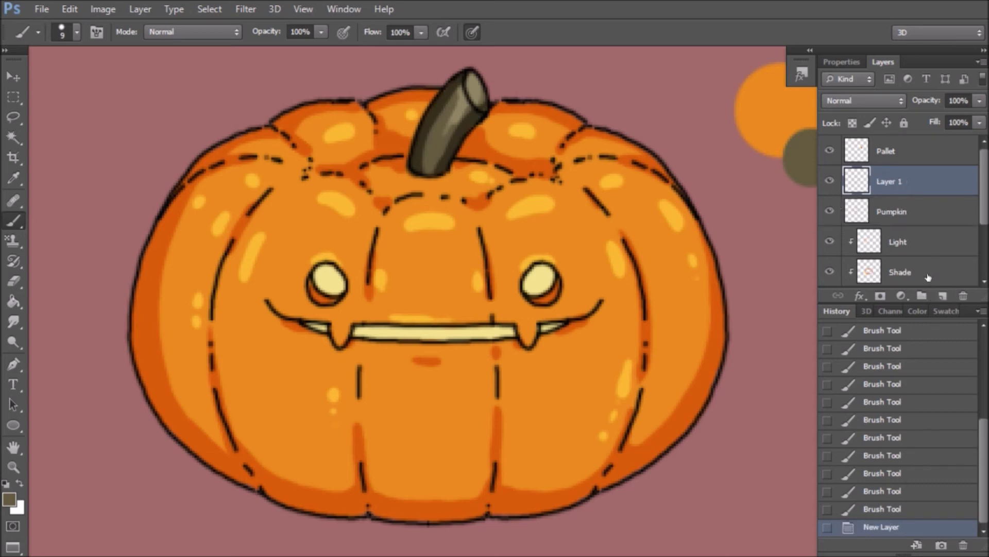
{"action": "double_click", "coordinate": [901, 181]}
{"action": "type", "text": "Line Colour"}
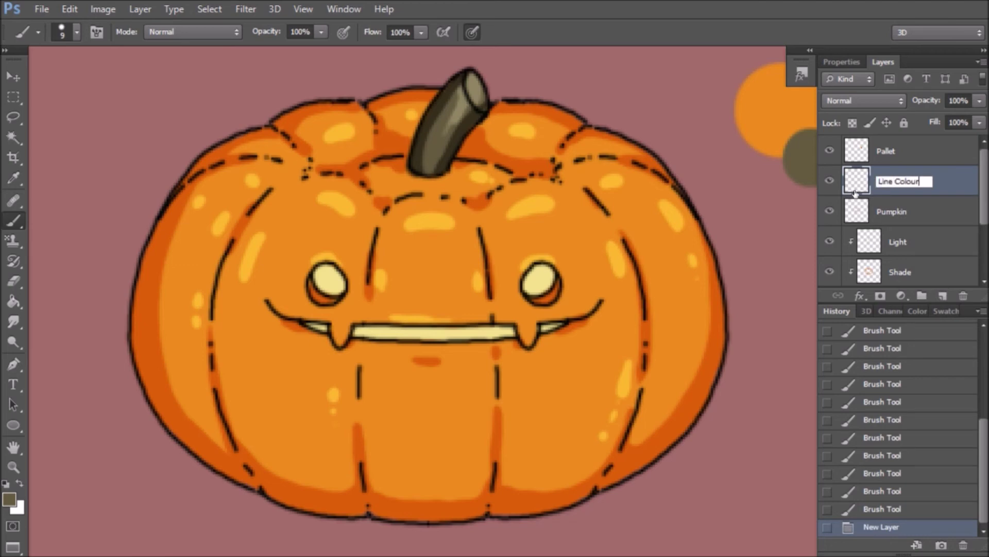
{"action": "key", "text": "Return"}
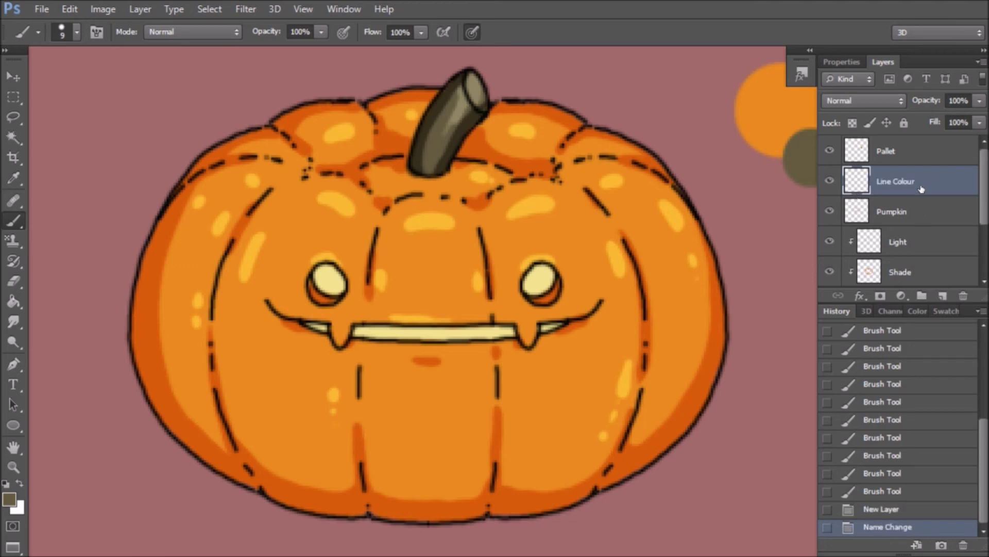
Step: Clip the Line Colour layer to the Pumpkin line-art layer, toggling the clipping mask off and on to demonstrate it
{"action": "scroll", "coordinate": [965, 211], "scroll_direction": "down", "scroll_amount": 2}
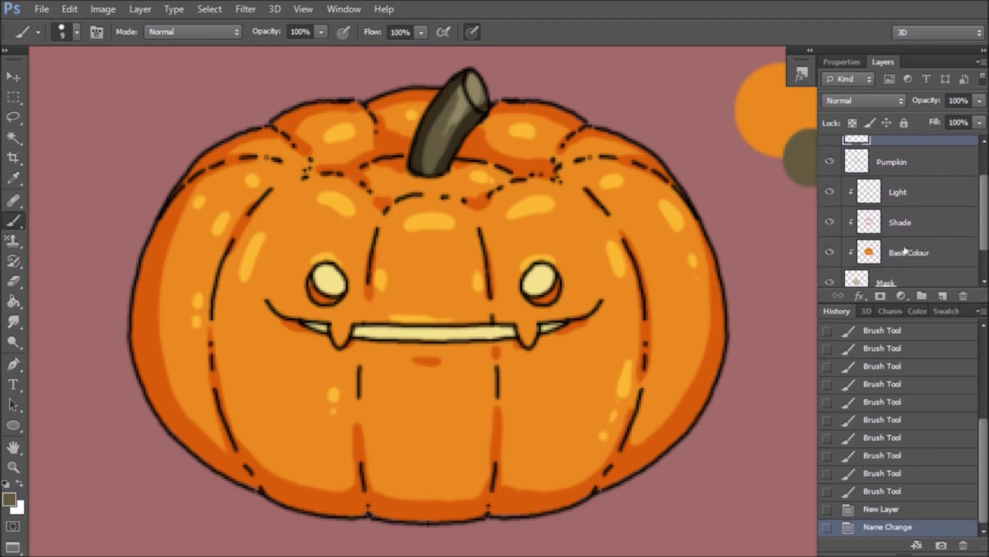
{"action": "left_click_drag", "start_coordinate": [982, 215], "coordinate": [983, 188]}
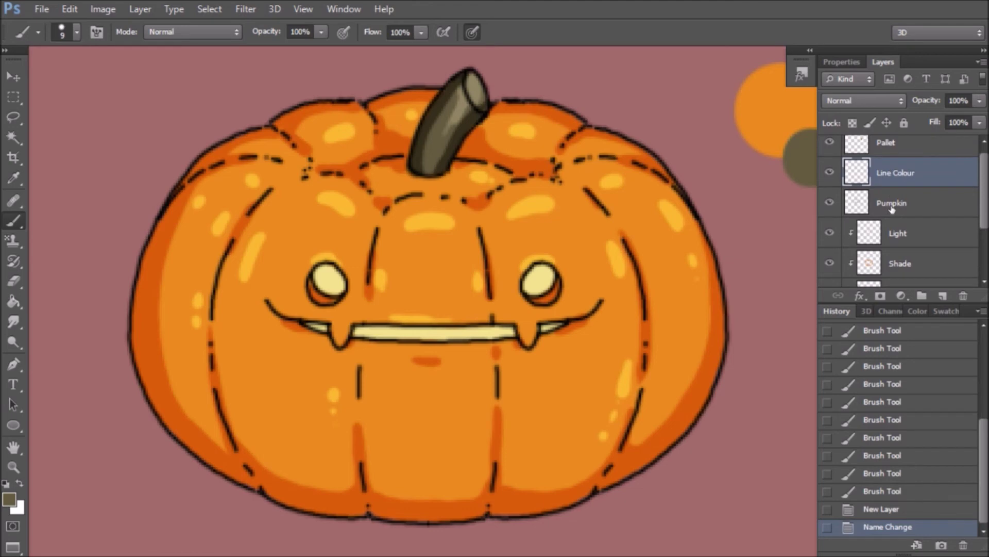
{"action": "left_click_drag", "start_coordinate": [892, 206], "coordinate": [928, 186]}
{"action": "left_click", "coordinate": [928, 185], "text": "alt"}
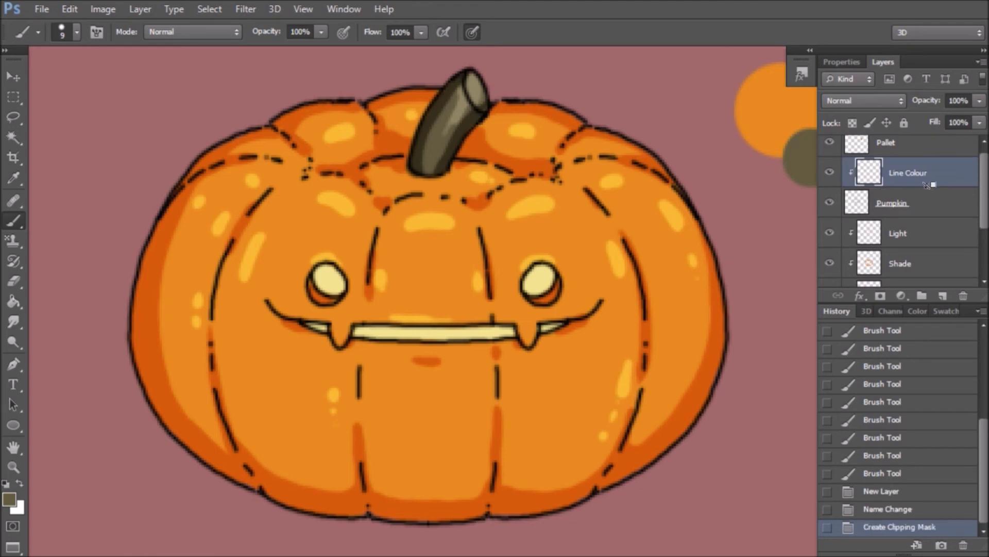
{"action": "left_click", "coordinate": [928, 185], "text": "alt"}
{"action": "left_click", "coordinate": [927, 185], "text": "alt"}
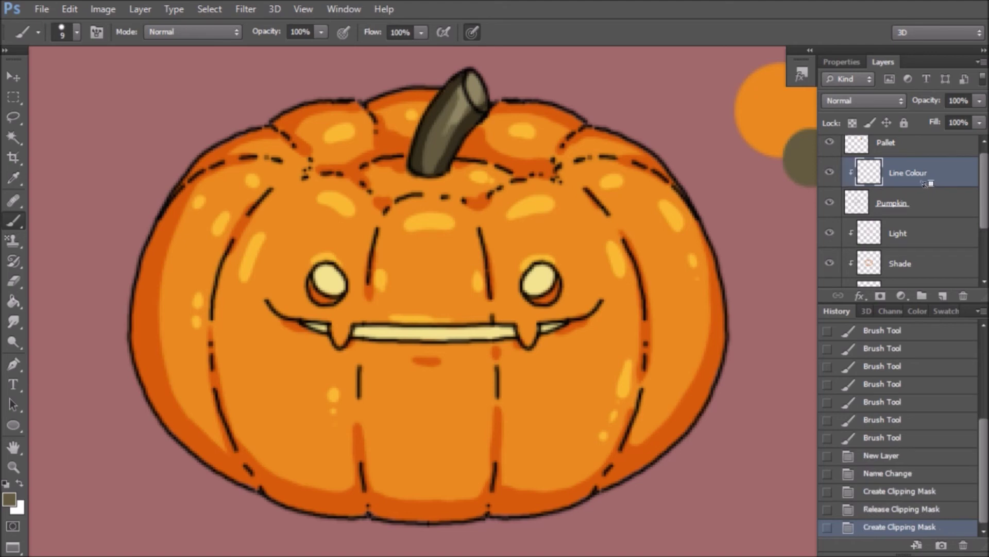
{"action": "left_click", "coordinate": [926, 184], "text": "alt"}
{"action": "left_click", "coordinate": [926, 184], "text": "alt"}
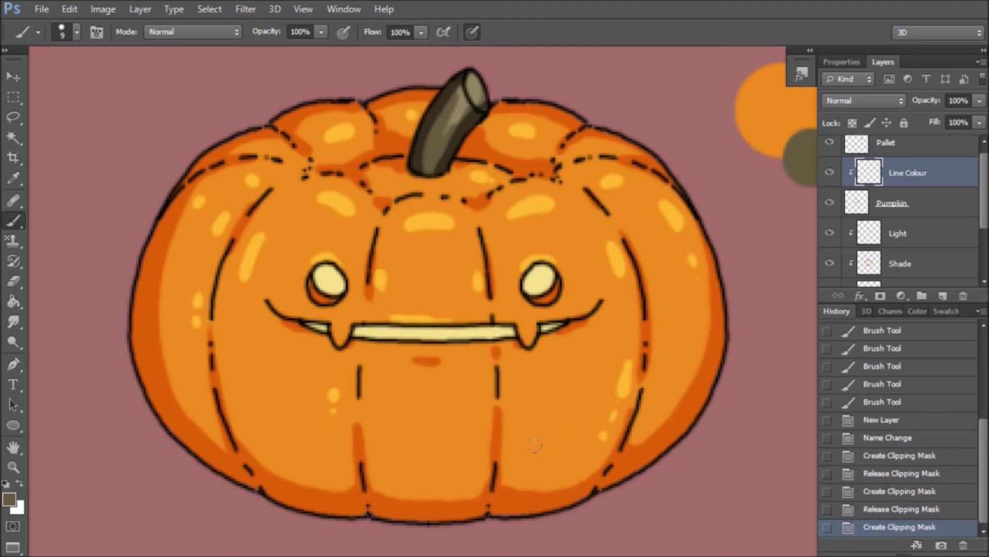
Step: Sample the shaded orange at the pumpkin's base and darken it to a deep reddish brown foreground colour
{"action": "left_click", "coordinate": [333, 498], "text": "alt"}
{"action": "left_click", "coordinate": [10, 498]}
{"action": "left_click_drag", "start_coordinate": [778, 235], "coordinate": [778, 289]}
{"action": "key", "text": "Return"}
Step: Recolour all the pumpkin's black outlines, ribs and face lines dark brown on Line Colour, enlarging the brush to 40
{"action": "mouse_move", "coordinate": [172, 195]}
{"action": "left_mouse_down"}
{"action": "mouse_move", "coordinate": [132, 291]}
{"action": "mouse_move", "coordinate": [143, 381]}
{"action": "mouse_move", "coordinate": [168, 432]}
{"action": "mouse_move", "coordinate": [273, 500]}
{"action": "left_mouse_up"}
{"action": "mouse_move", "coordinate": [211, 365]}
{"action": "left_mouse_down"}
{"action": "mouse_move", "coordinate": [224, 247]}
{"action": "mouse_move", "coordinate": [278, 179]}
{"action": "mouse_move", "coordinate": [248, 156]}
{"action": "mouse_move", "coordinate": [211, 165]}
{"action": "mouse_move", "coordinate": [235, 166]}
{"action": "left_mouse_up"}
{"action": "key", "text": "bracketright"}
{"action": "key", "text": "bracketright"}
{"action": "key", "text": "bracketright"}
{"action": "key", "text": "bracketright"}
{"action": "mouse_move", "coordinate": [364, 125]}
{"action": "left_mouse_down"}
{"action": "mouse_move", "coordinate": [453, 77]}
{"action": "mouse_move", "coordinate": [628, 139]}
{"action": "mouse_move", "coordinate": [695, 205]}
{"action": "mouse_move", "coordinate": [724, 309]}
{"action": "mouse_move", "coordinate": [649, 454]}
{"action": "mouse_move", "coordinate": [464, 508]}
{"action": "mouse_move", "coordinate": [322, 504]}
{"action": "left_mouse_up"}
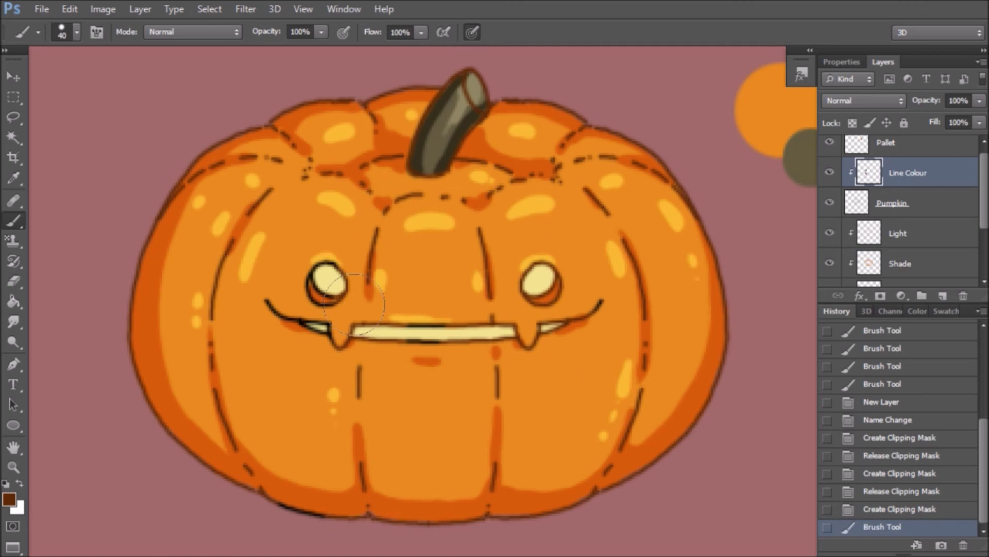
{"action": "left_click", "coordinate": [309, 512]}
{"action": "mouse_move", "coordinate": [229, 311]}
{"action": "left_mouse_down"}
{"action": "mouse_move", "coordinate": [309, 309]}
{"action": "mouse_move", "coordinate": [428, 335]}
{"action": "mouse_move", "coordinate": [598, 307]}
{"action": "mouse_move", "coordinate": [499, 105]}
{"action": "mouse_move", "coordinate": [454, 135]}
{"action": "left_mouse_up"}
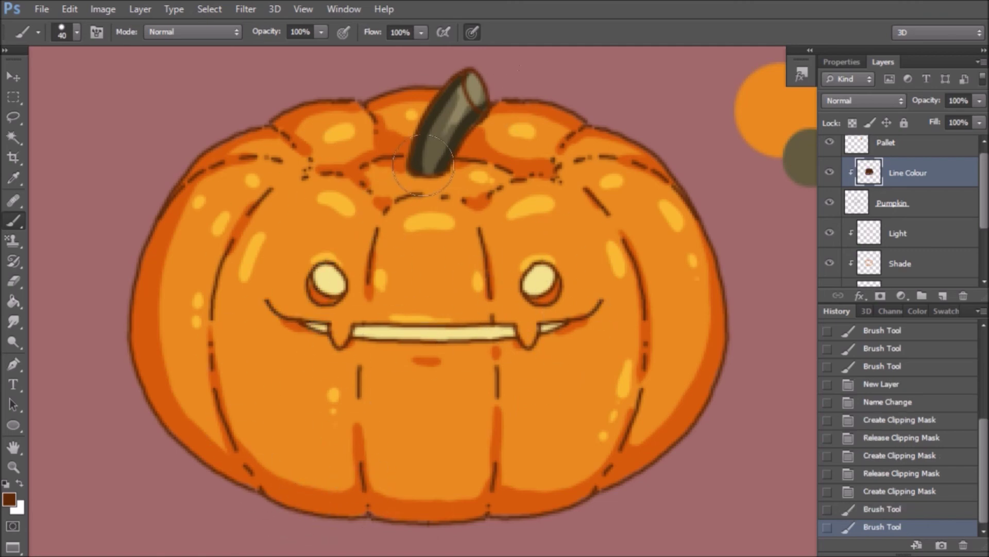
Step: Set the foreground to dark olive #211d10 and recolour the stem's outlines with a small size 8 brush
{"action": "key", "text": "bracketleft"}
{"action": "left_click", "coordinate": [8, 498]}
{"action": "left_click", "coordinate": [694, 340]}
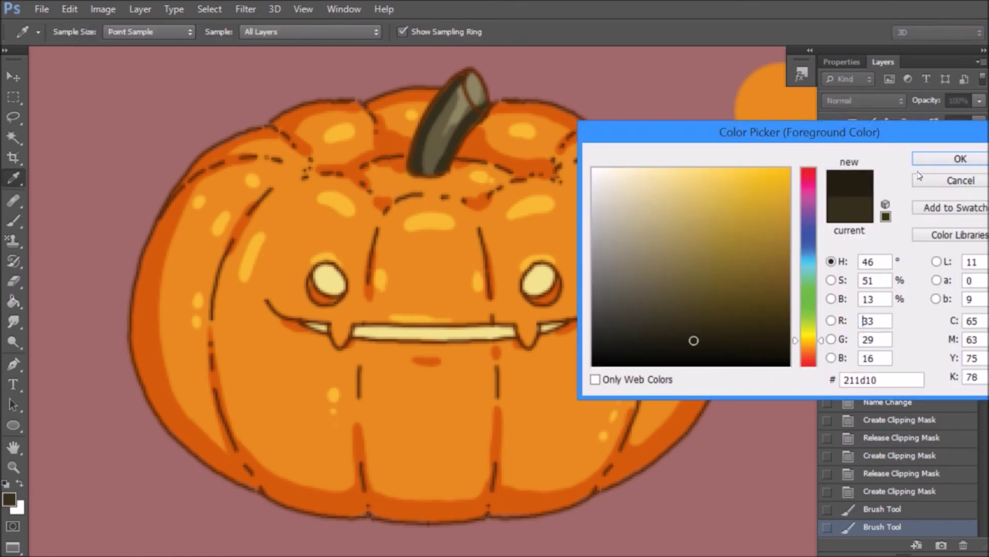
{"action": "left_click", "coordinate": [922, 160]}
{"action": "mouse_move", "coordinate": [483, 102]}
{"action": "left_mouse_down"}
{"action": "mouse_move", "coordinate": [438, 170]}
{"action": "mouse_move", "coordinate": [415, 166]}
{"action": "mouse_move", "coordinate": [443, 86]}
{"action": "left_mouse_up"}
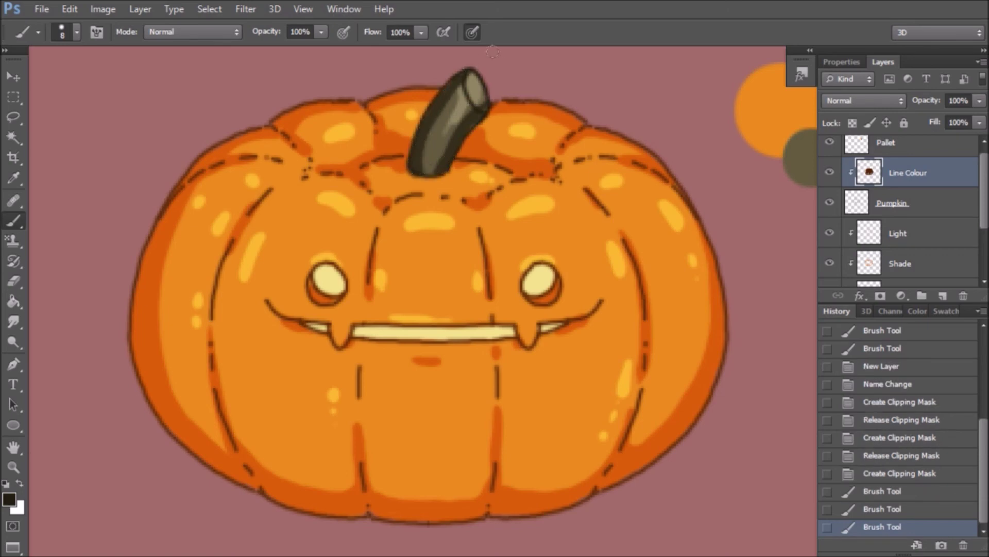
Step: Add a new clipped layer directly above Base Colour and name it Colour
{"action": "key", "text": "ctrl+minus"}
{"action": "key", "text": "ctrl+minus"}
{"action": "key", "text": "ctrl+plus"}
{"action": "left_click_drag", "start_coordinate": [648, 369], "coordinate": [595, 385]}
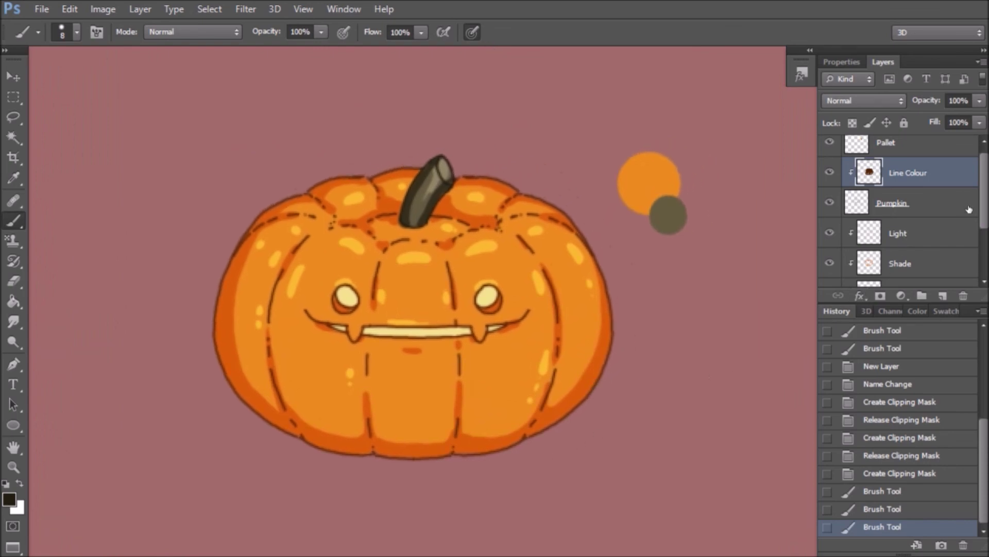
{"action": "scroll", "coordinate": [986, 206], "scroll_direction": "down", "scroll_amount": 2}
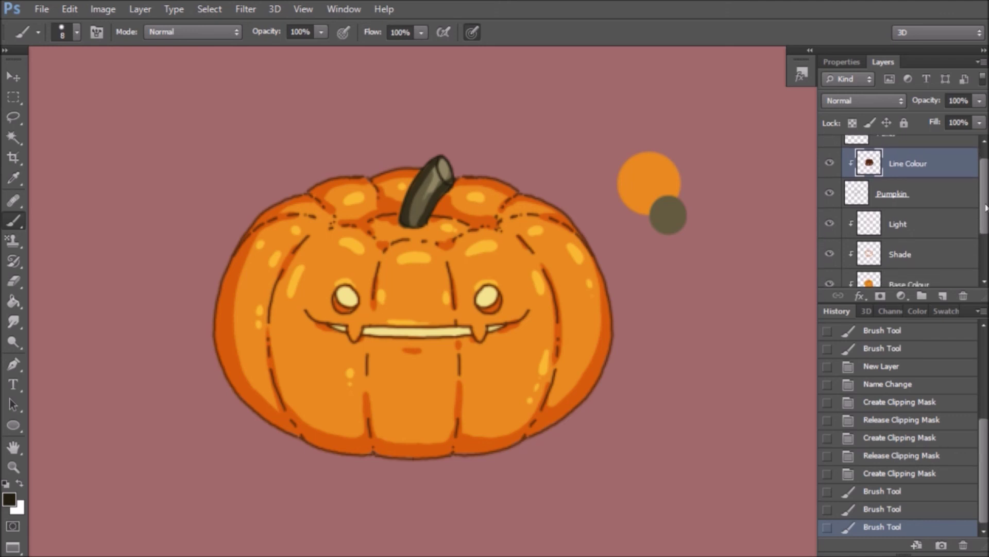
{"action": "scroll", "coordinate": [986, 206], "scroll_direction": "down", "scroll_amount": 3}
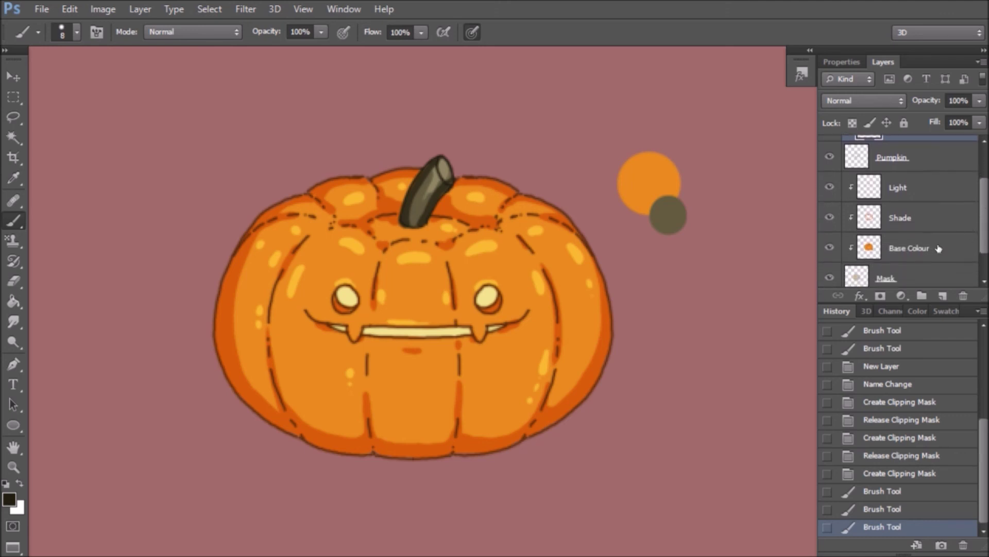
{"action": "left_click", "coordinate": [922, 252]}
{"action": "left_click", "coordinate": [942, 295]}
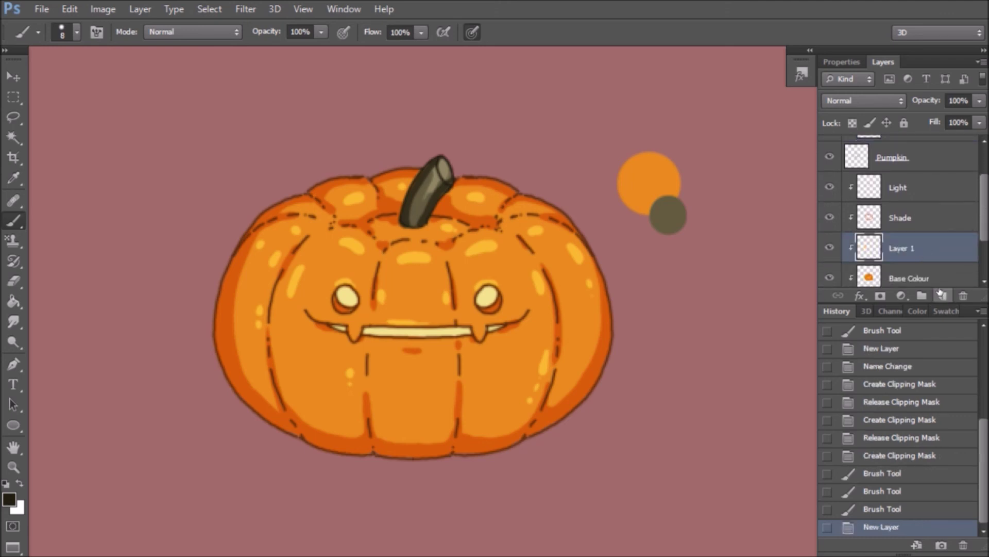
{"action": "double_click", "coordinate": [907, 249]}
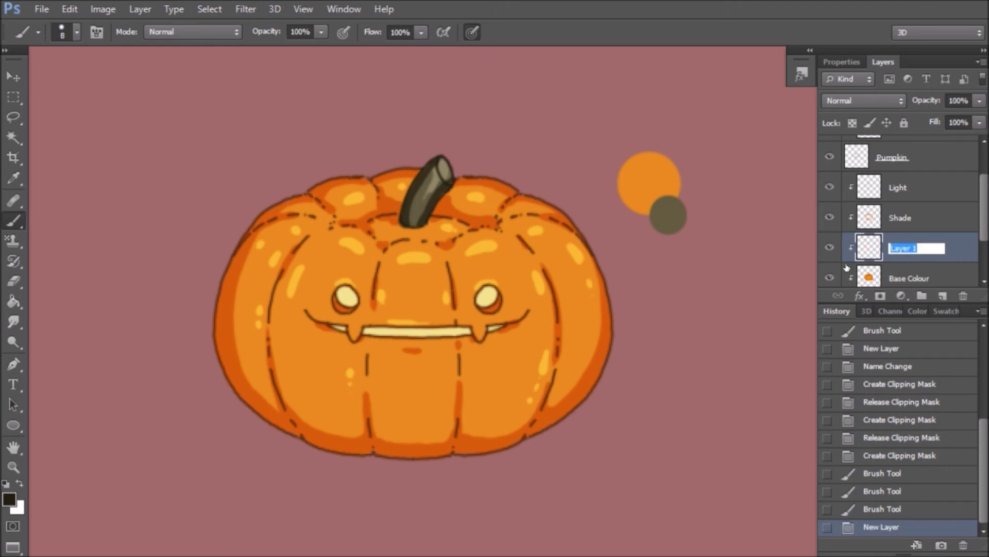
{"action": "type", "text": "Colour"}
{"action": "key", "text": "Return"}
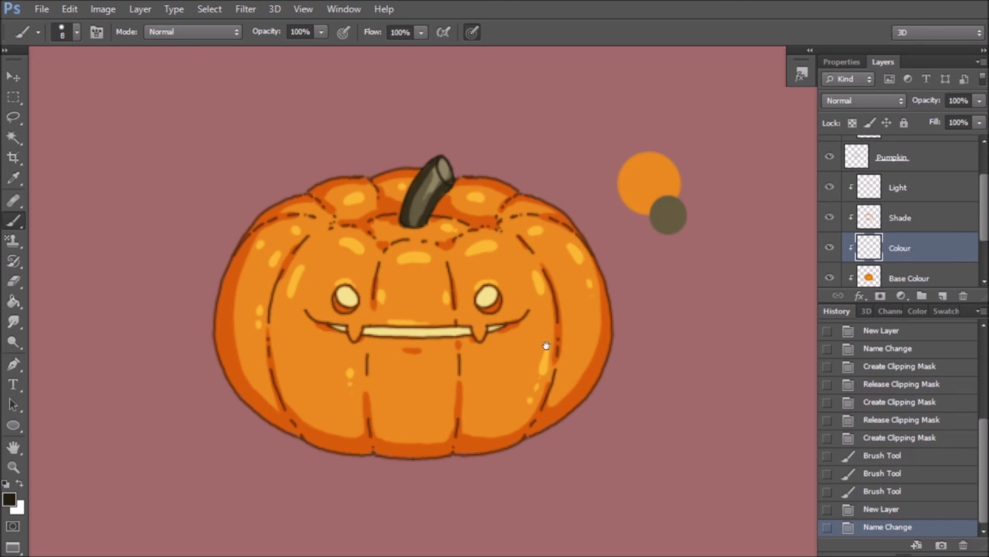
Step: Sample the pumpkin's orange and shift it to a darker burnt orange as the foreground colour
{"action": "left_click_drag", "start_coordinate": [545, 345], "coordinate": [564, 316]}
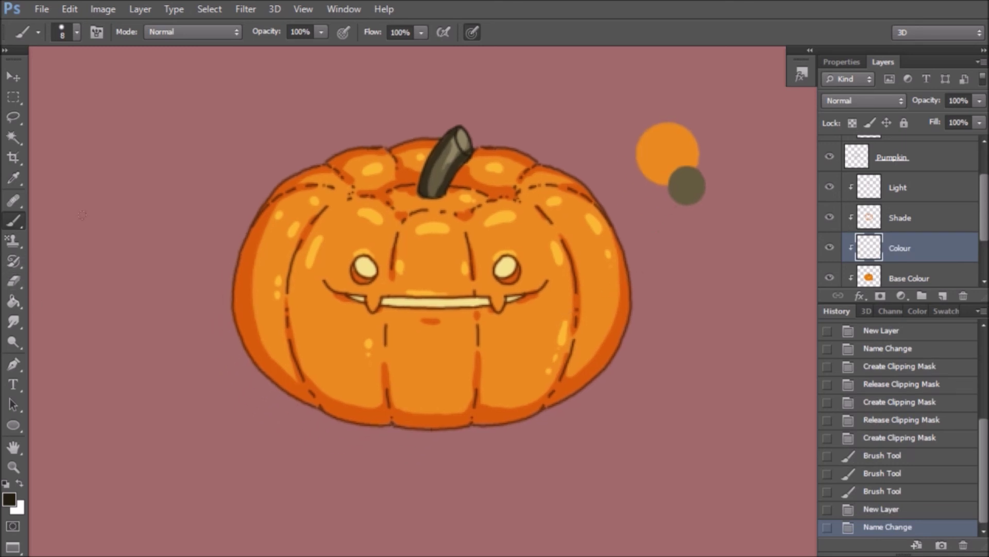
{"action": "left_click", "coordinate": [342, 343], "text": "alt"}
{"action": "left_click", "coordinate": [9, 497]}
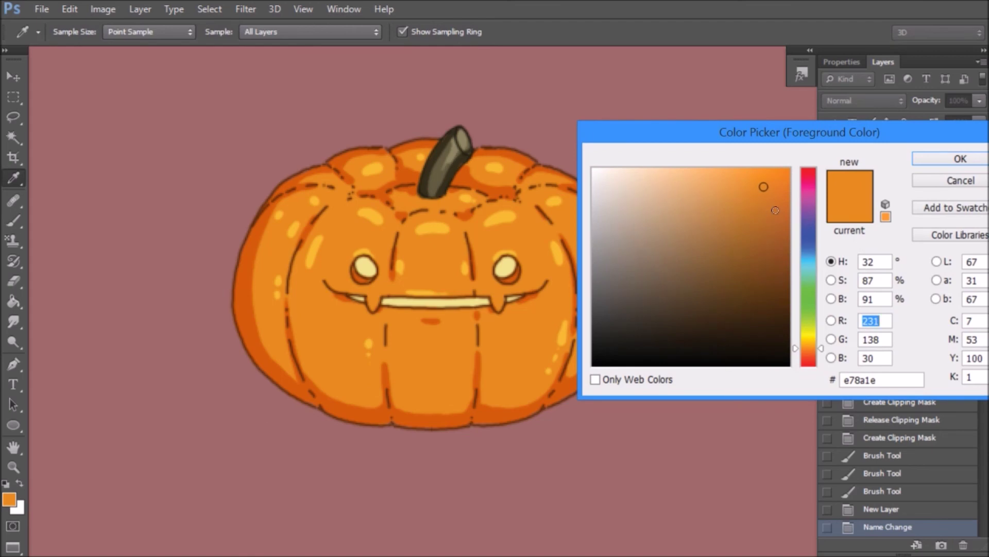
{"action": "left_click_drag", "start_coordinate": [809, 337], "coordinate": [809, 353]}
{"action": "left_click_drag", "start_coordinate": [755, 219], "coordinate": [753, 222]}
{"action": "left_click", "coordinate": [918, 164]}
Step: Switch to a soft brush preset and set its size to 19
{"action": "key", "text": "b"}
{"action": "key", "text": "bracketright"}
{"action": "key", "text": "bracketright"}
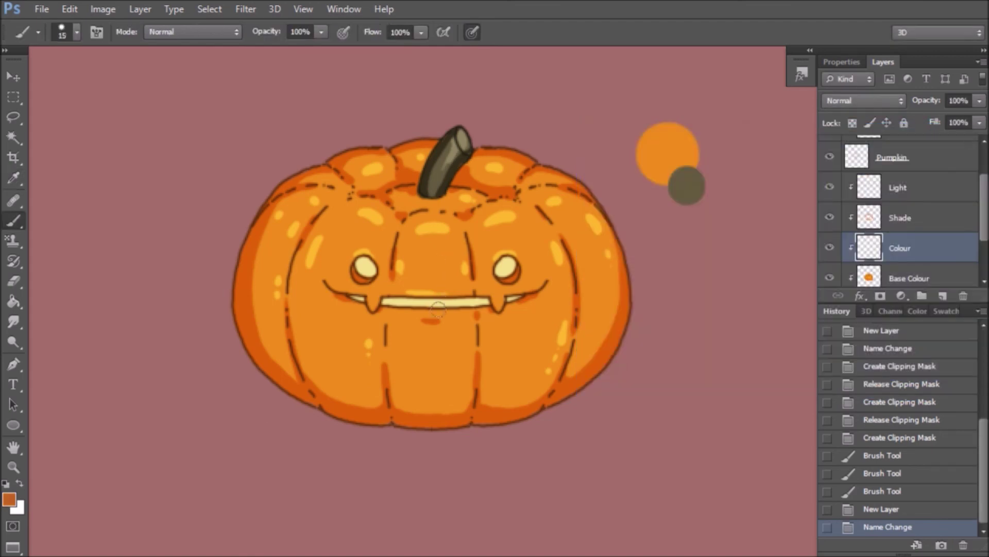
{"action": "left_click", "coordinate": [76, 32]}
{"action": "left_click", "coordinate": [43, 164]}
{"action": "left_click_drag", "start_coordinate": [49, 81], "coordinate": [34, 81]}
{"action": "key", "text": "Return"}
Step: Try a full-strength stroke on the lower left rib, undo it and lower the brush opacity to 17%
{"action": "left_click_drag", "start_coordinate": [311, 399], "coordinate": [330, 369]}
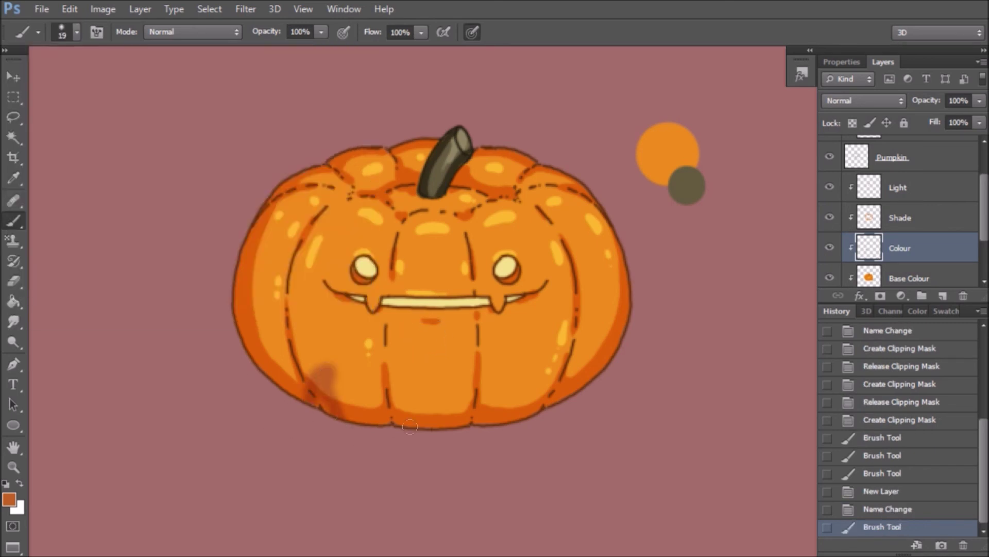
{"action": "key", "text": "ctrl+z"}
{"action": "left_click", "coordinate": [321, 32]}
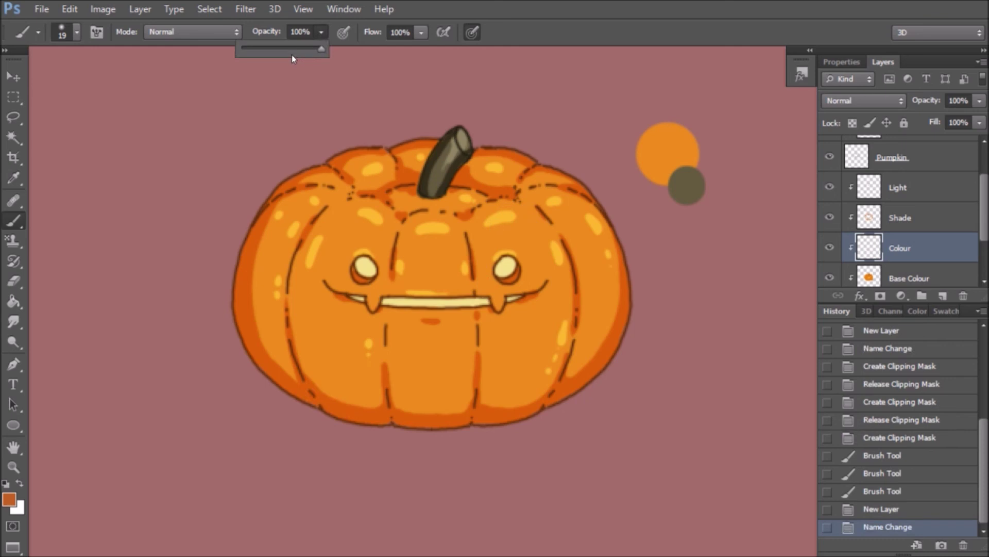
Step: Brush soft burnt-orange patches over the pumpkin's ribs on the Colour layer, enlarging the brush up to 45
{"action": "mouse_move", "coordinate": [199, 290]}
{"action": "left_mouse_down"}
{"action": "mouse_move", "coordinate": [198, 320]}
{"action": "mouse_move", "coordinate": [224, 357]}
{"action": "left_mouse_up"}
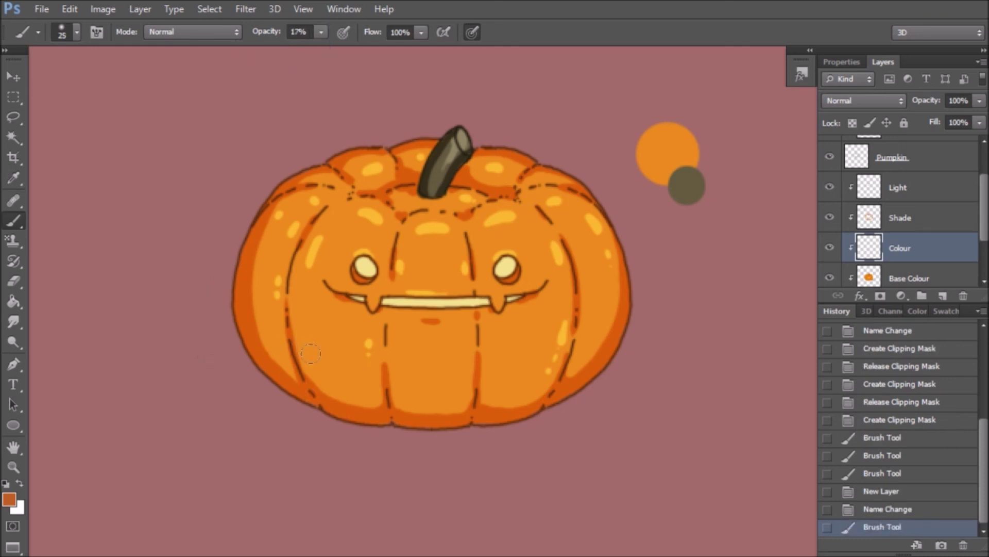
{"action": "left_click_drag", "start_coordinate": [309, 394], "coordinate": [368, 373]}
{"action": "mouse_move", "coordinate": [356, 407]}
{"action": "left_mouse_down"}
{"action": "mouse_move", "coordinate": [377, 343]}
{"action": "mouse_move", "coordinate": [330, 299]}
{"action": "left_mouse_up"}
{"action": "left_click_drag", "start_coordinate": [319, 371], "coordinate": [315, 257]}
{"action": "left_click_drag", "start_coordinate": [329, 356], "coordinate": [324, 289]}
{"action": "left_click_drag", "start_coordinate": [361, 371], "coordinate": [341, 320]}
{"action": "left_click_drag", "start_coordinate": [464, 260], "coordinate": [456, 235]}
{"action": "left_click_drag", "start_coordinate": [485, 266], "coordinate": [500, 257]}
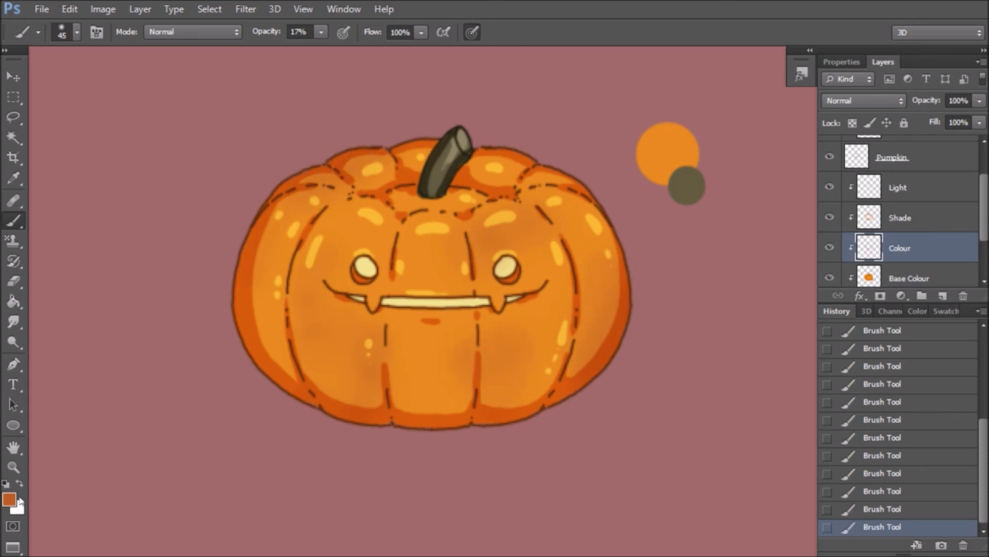
Step: Change the foreground colour to magenta #ba23a6
{"action": "left_click", "coordinate": [20, 499]}
{"action": "left_click", "coordinate": [808, 196]}
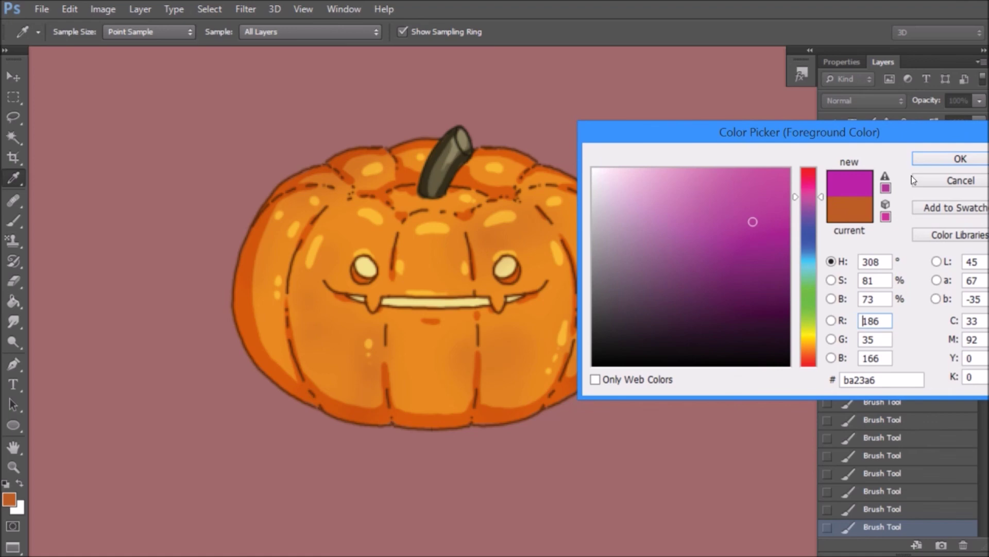
{"action": "key", "text": "Return"}
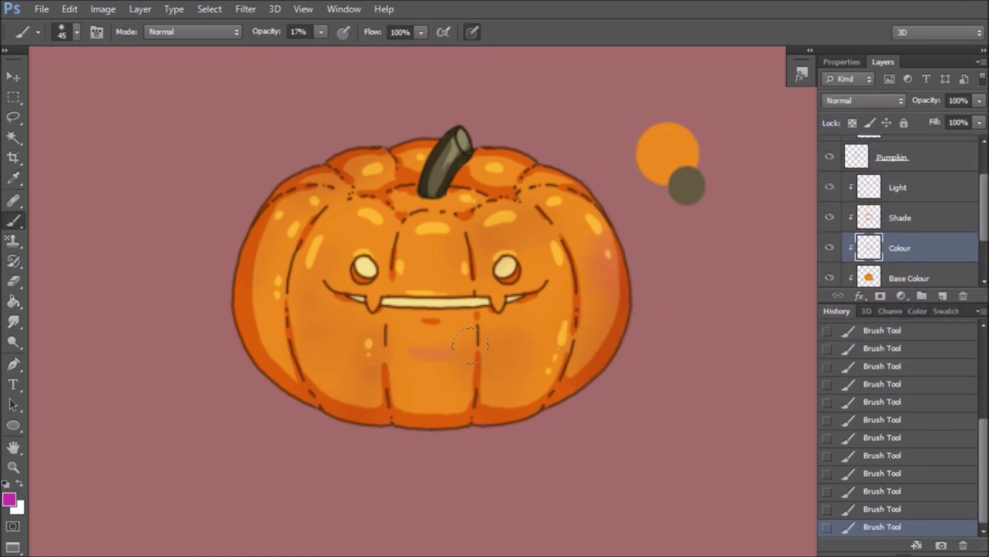
Step: Enlarge the brush to 80, lower its opacity to 8% and tint the pumpkin's lower front with faint magenta
{"action": "key", "text": "bracketright"}
{"action": "key", "text": "bracketright"}
{"action": "key", "text": "bracketright"}
{"action": "key", "text": "bracketright"}
{"action": "left_click", "coordinate": [321, 32]}
{"action": "left_click_drag", "start_coordinate": [314, 48], "coordinate": [308, 49]}
{"action": "left_click_drag", "start_coordinate": [460, 419], "coordinate": [483, 422]}
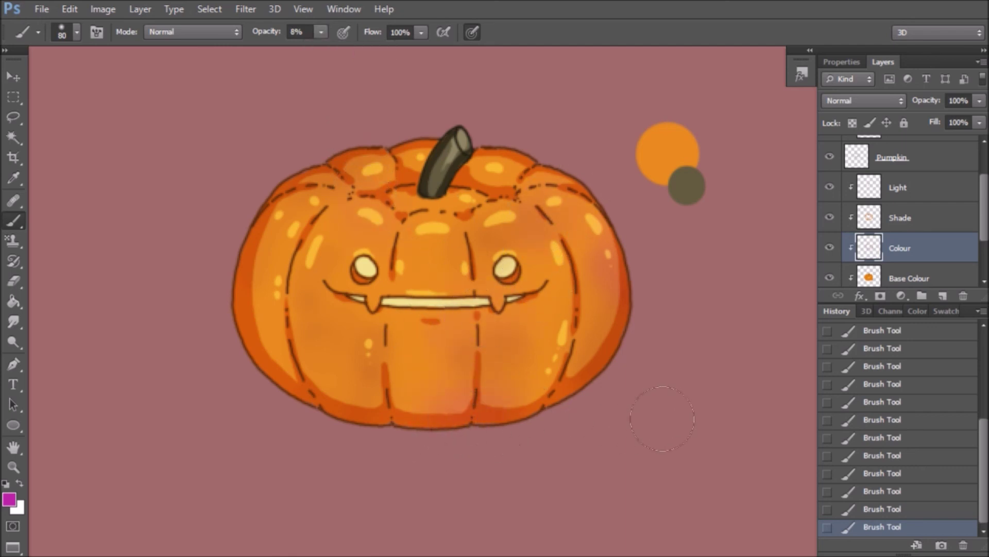
Step: Review the layer stack, going through the Base Colour, Colour, Shade and Light layers in turn
{"action": "scroll", "coordinate": [977, 229], "scroll_direction": "down", "scroll_amount": 2}
{"action": "left_click", "coordinate": [934, 243]}
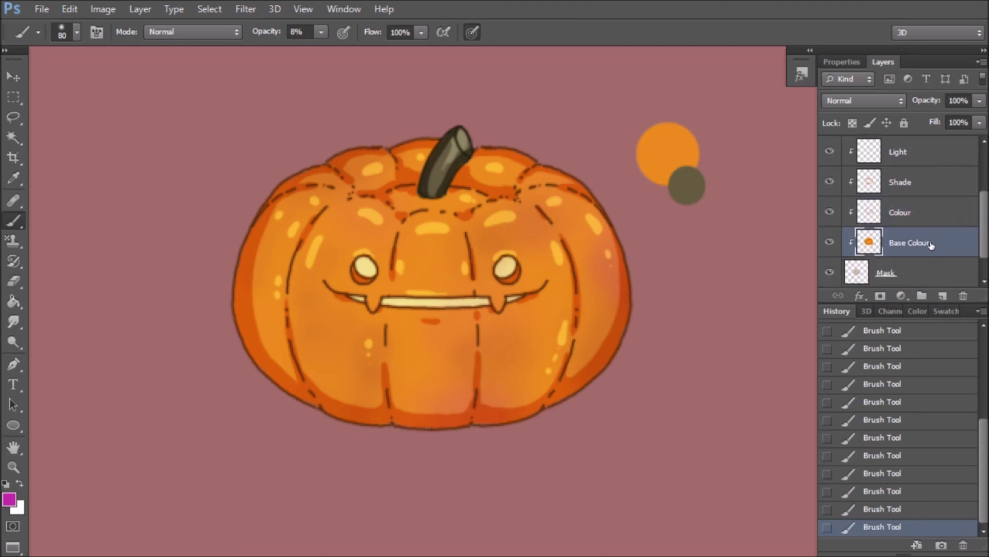
{"action": "scroll", "coordinate": [943, 242], "scroll_direction": "down", "scroll_amount": 1}
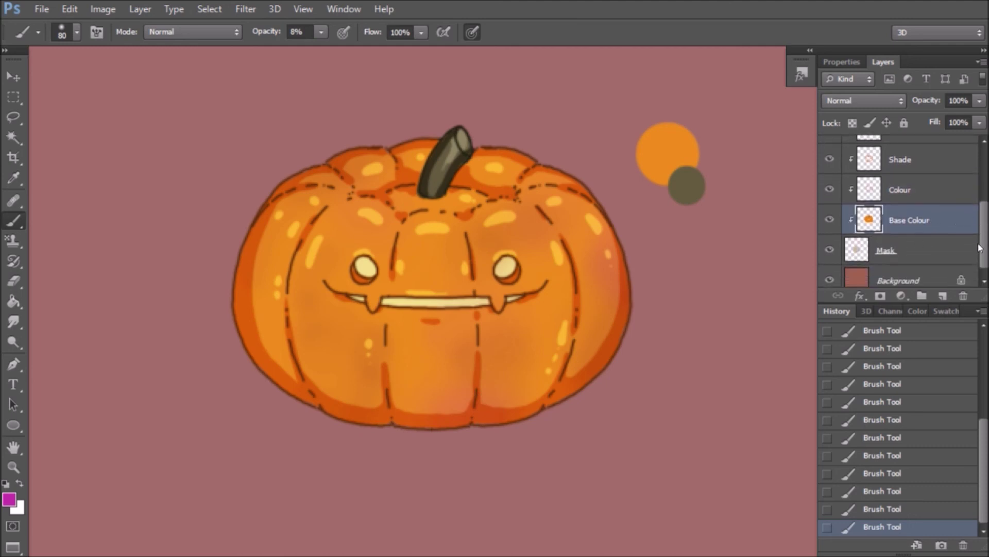
{"action": "left_click", "coordinate": [918, 186]}
{"action": "scroll", "coordinate": [918, 187], "scroll_direction": "up", "scroll_amount": 2}
{"action": "left_click", "coordinate": [916, 219]}
{"action": "left_click", "coordinate": [911, 186]}
{"action": "scroll", "coordinate": [911, 196], "scroll_direction": "up", "scroll_amount": 2}
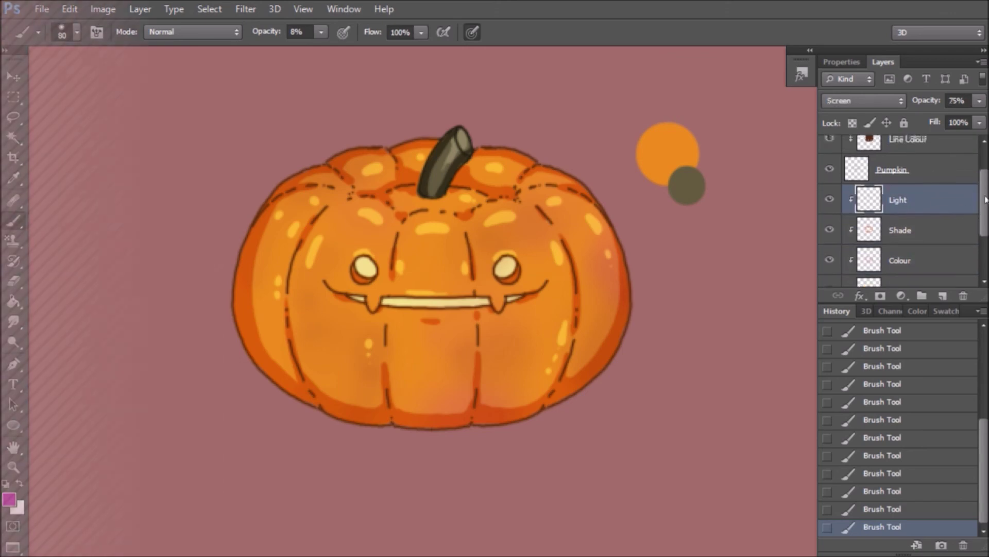